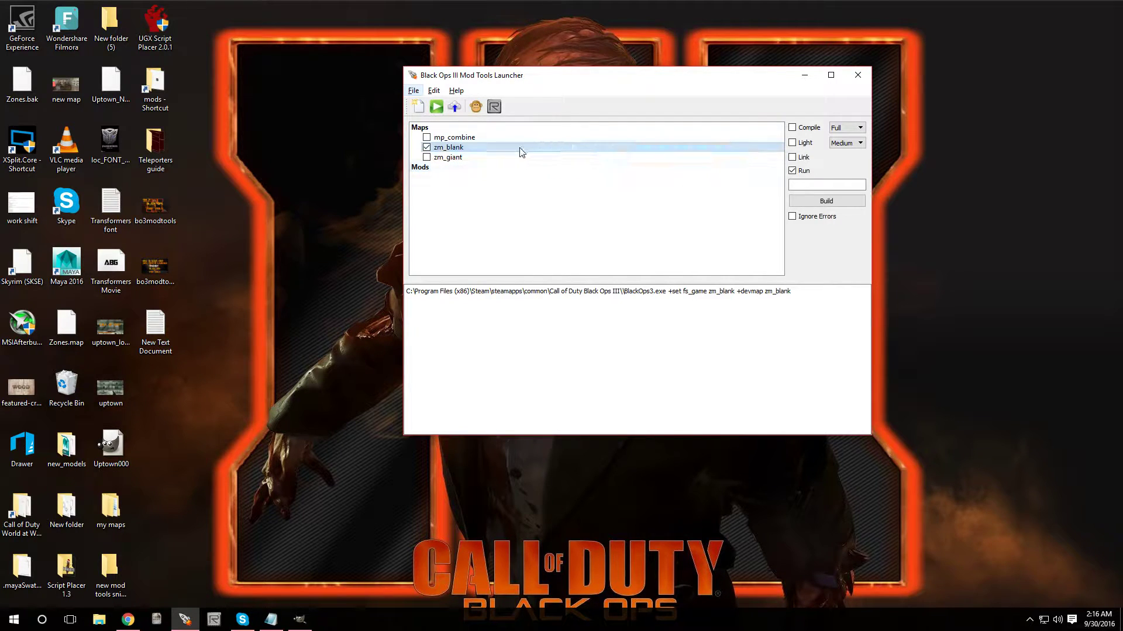
Step: Open the zm_blank map in Radiant from the launcher's Maps list
right_click(516, 155)
left_click(552, 186)
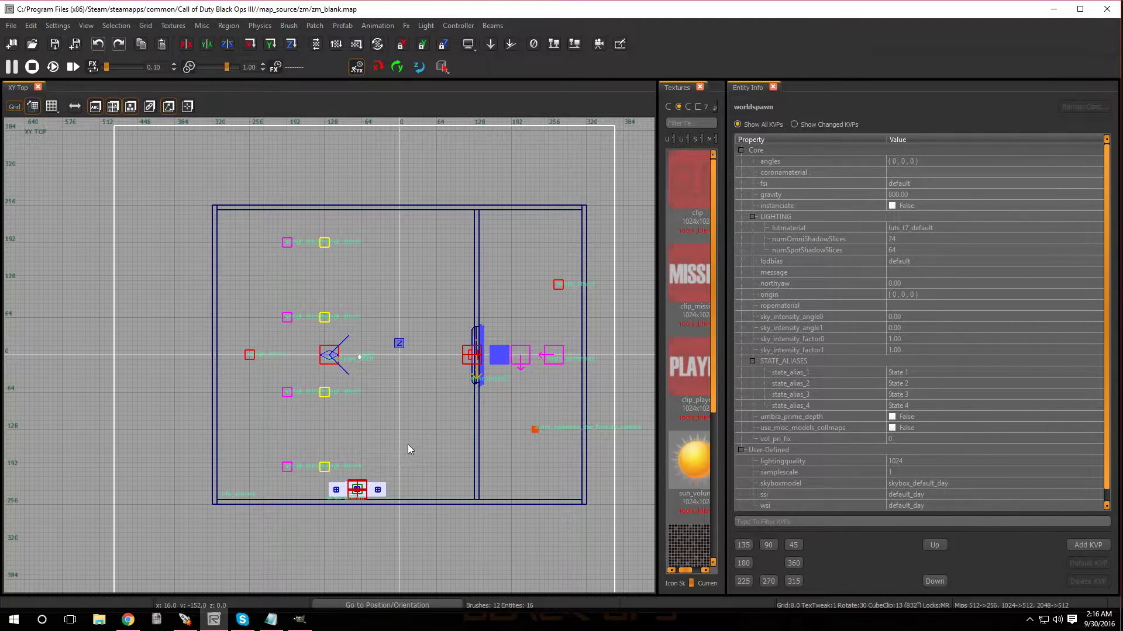
Step: Open the Entity Browser and hide the Textures and Entity Info panels
left_click(369, 490, "shift")
key("Escape")
key("b")
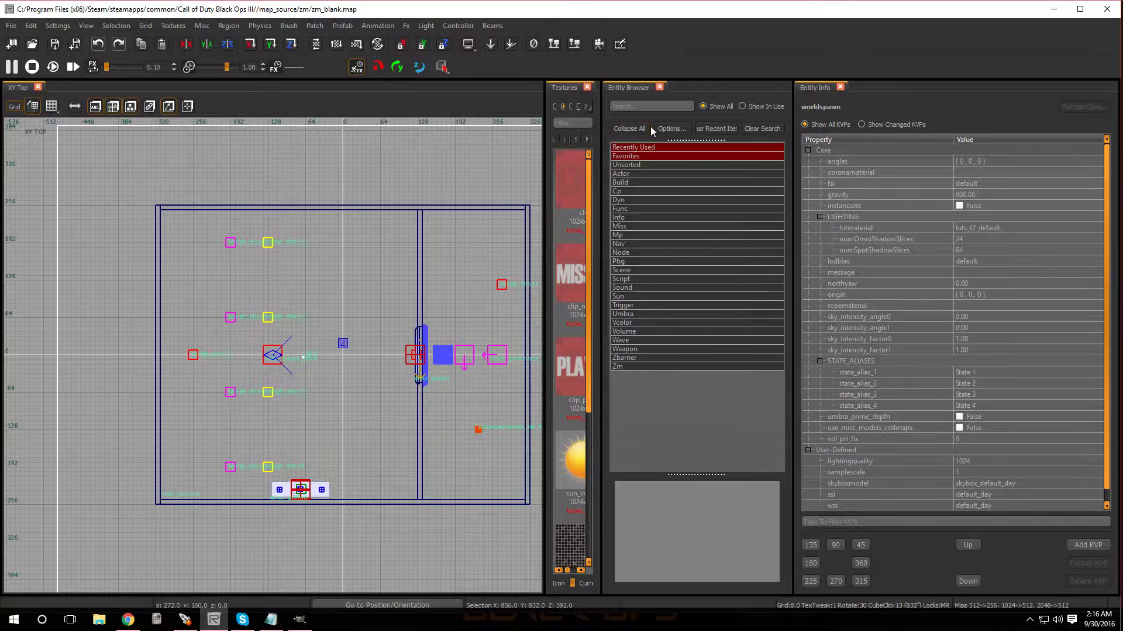
left_click(587, 87)
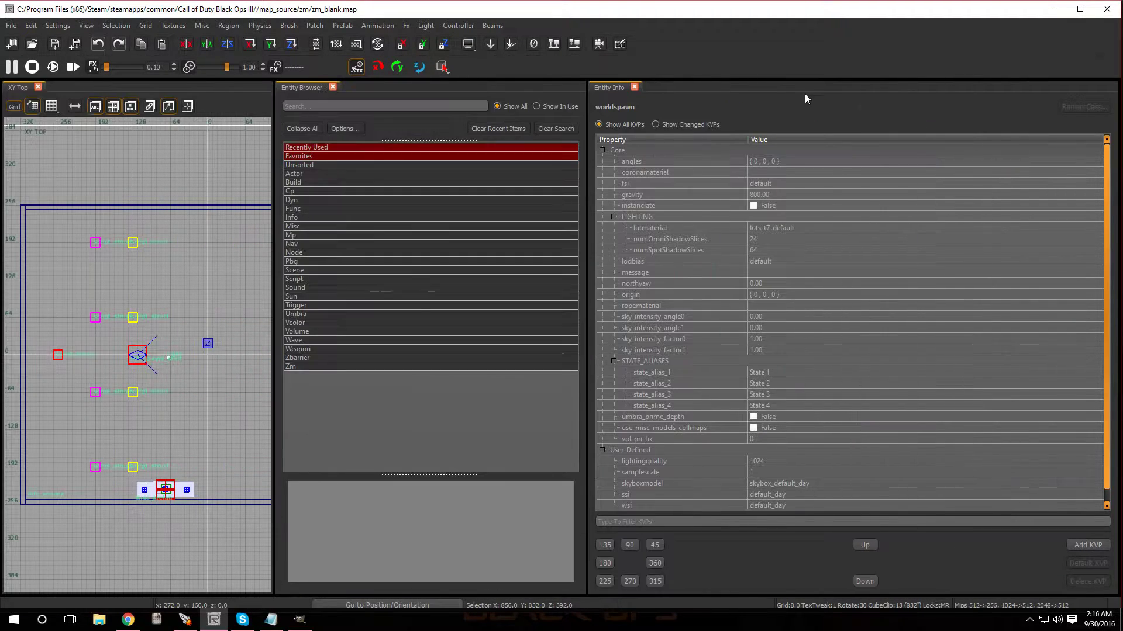
left_click(634, 88)
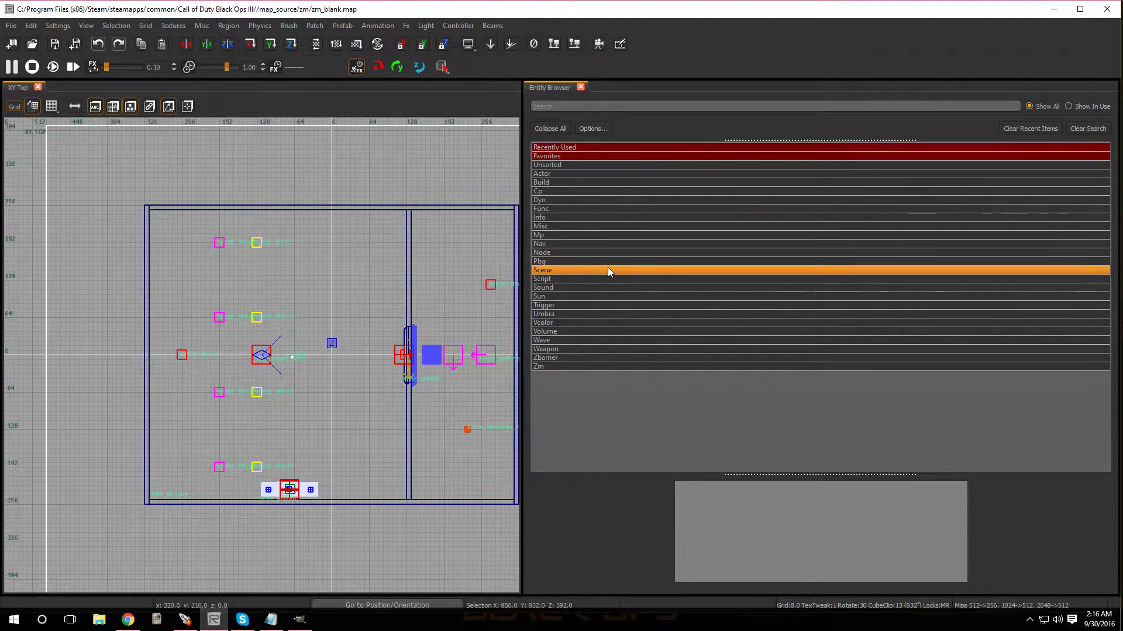
Step: Drag a Misc prefab entity into the XY Top view near the top wall
left_click(571, 225)
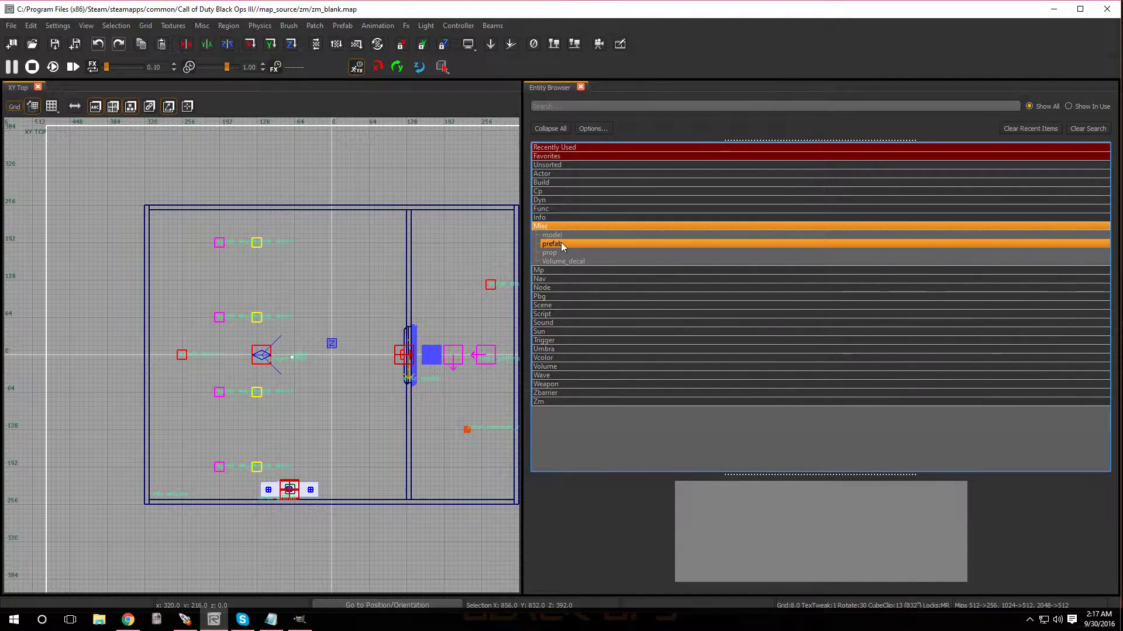
left_click(560, 243)
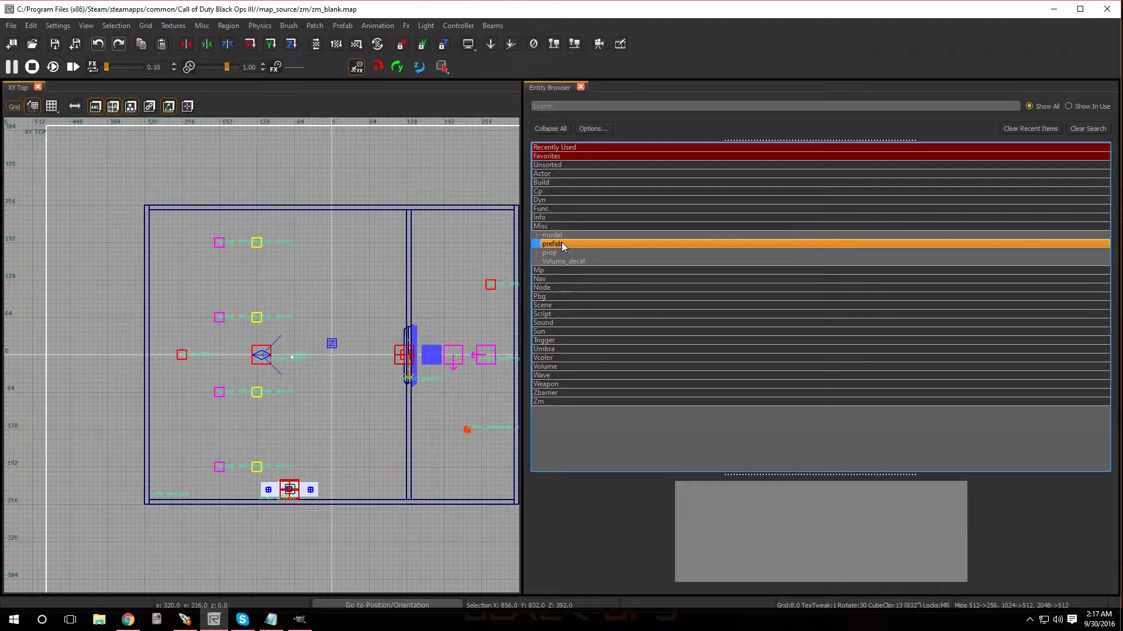
left_click_drag(561, 242, 328, 232)
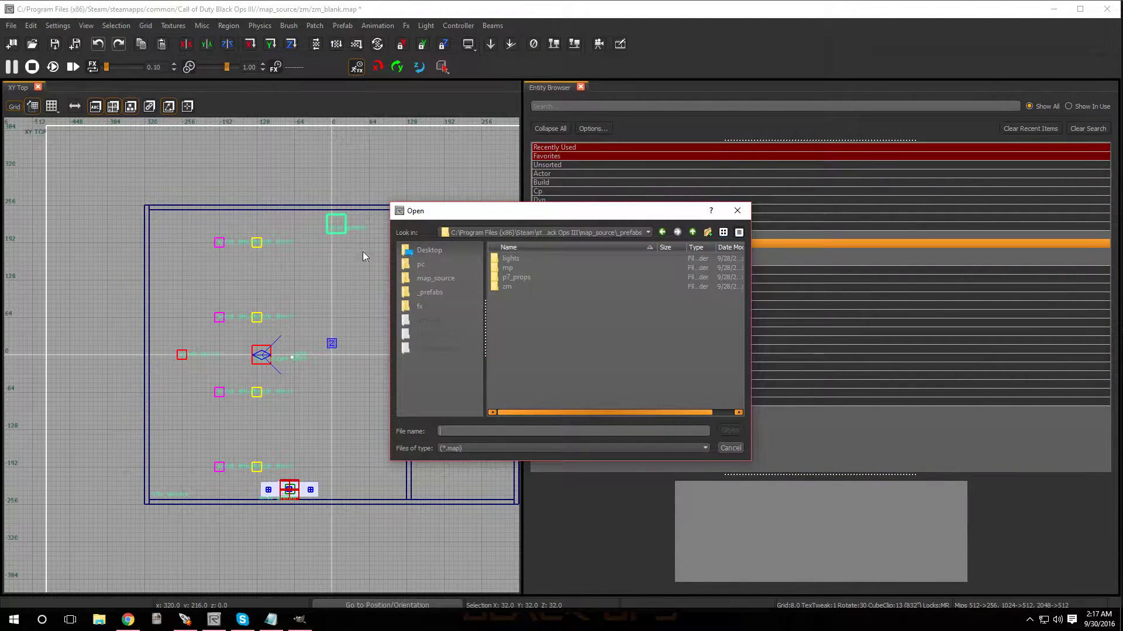
Step: Load box_start.map from the _prefabs\zm\zm_core folder as the prefab
left_click(506, 287)
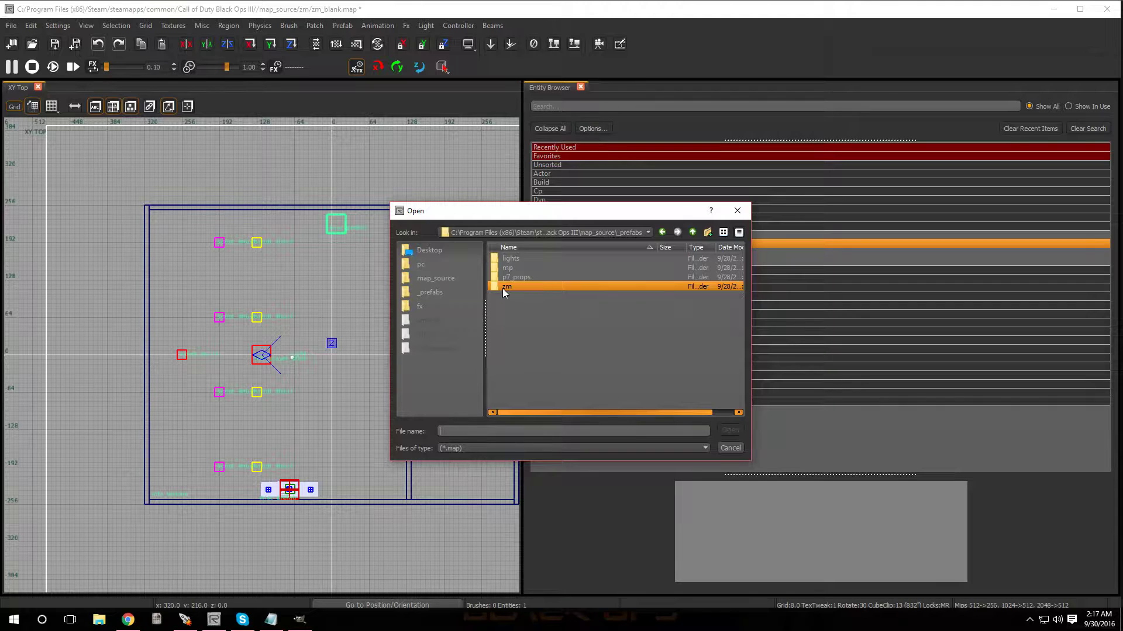
double_click(503, 289)
left_click(517, 259)
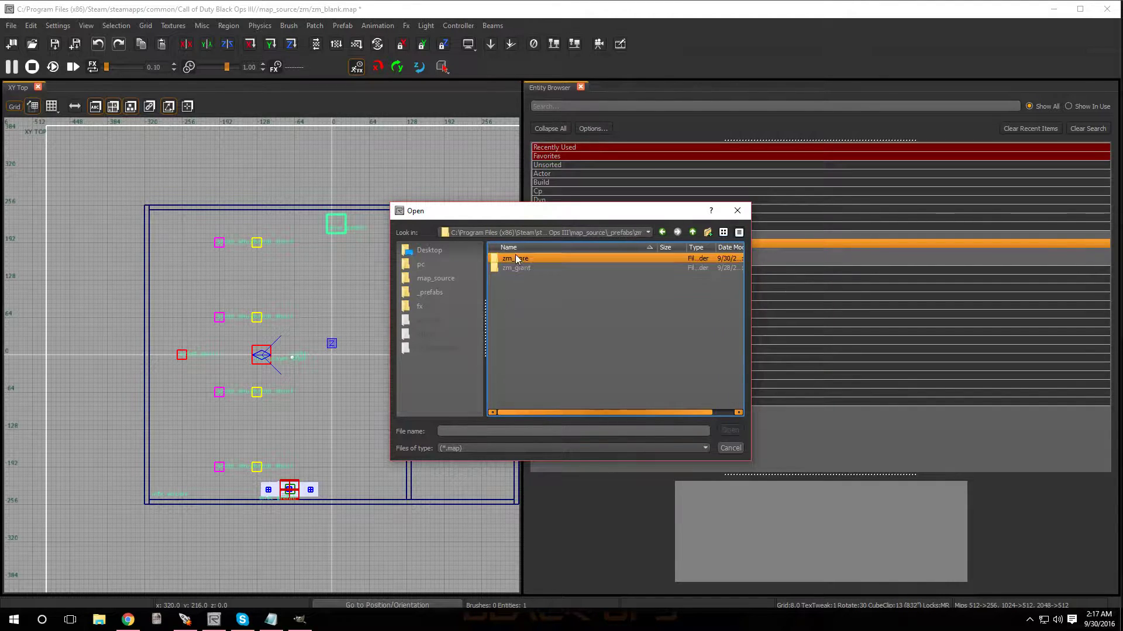
double_click(517, 260)
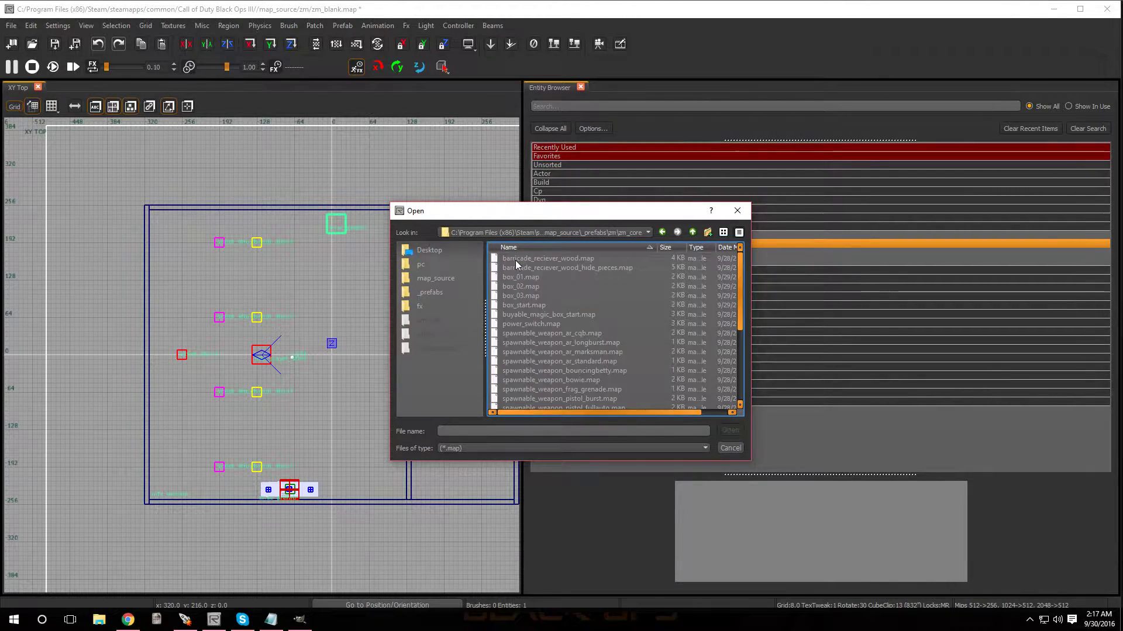
double_click(519, 309)
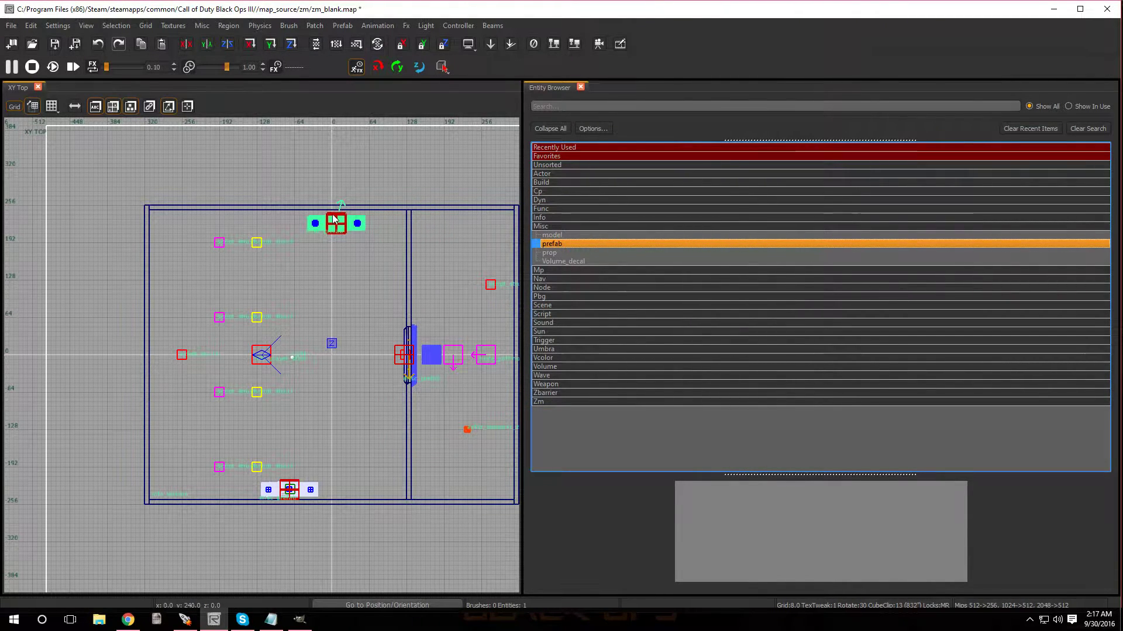
Step: Replace the Entity Browser with the 3D Camera view
left_click(580, 87)
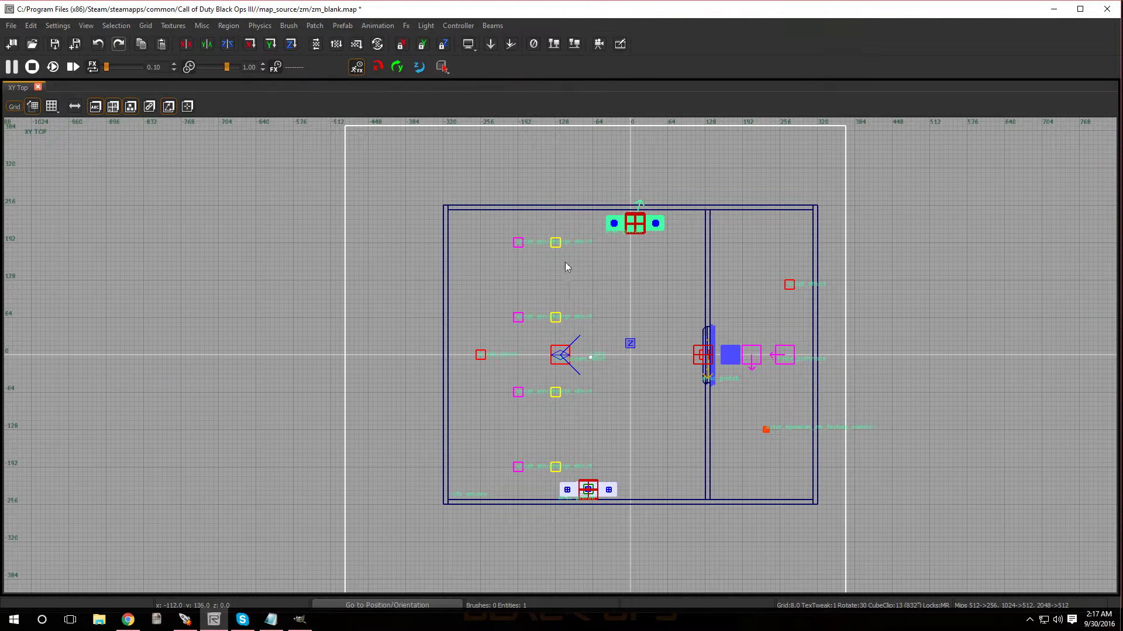
right_click(563, 74)
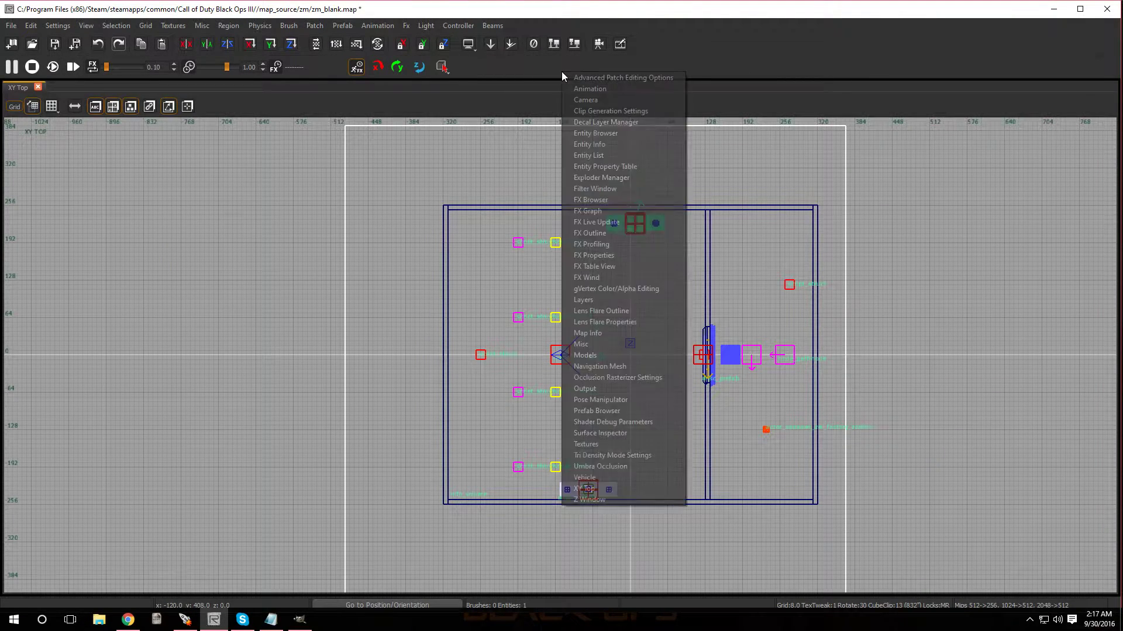
left_click(588, 100)
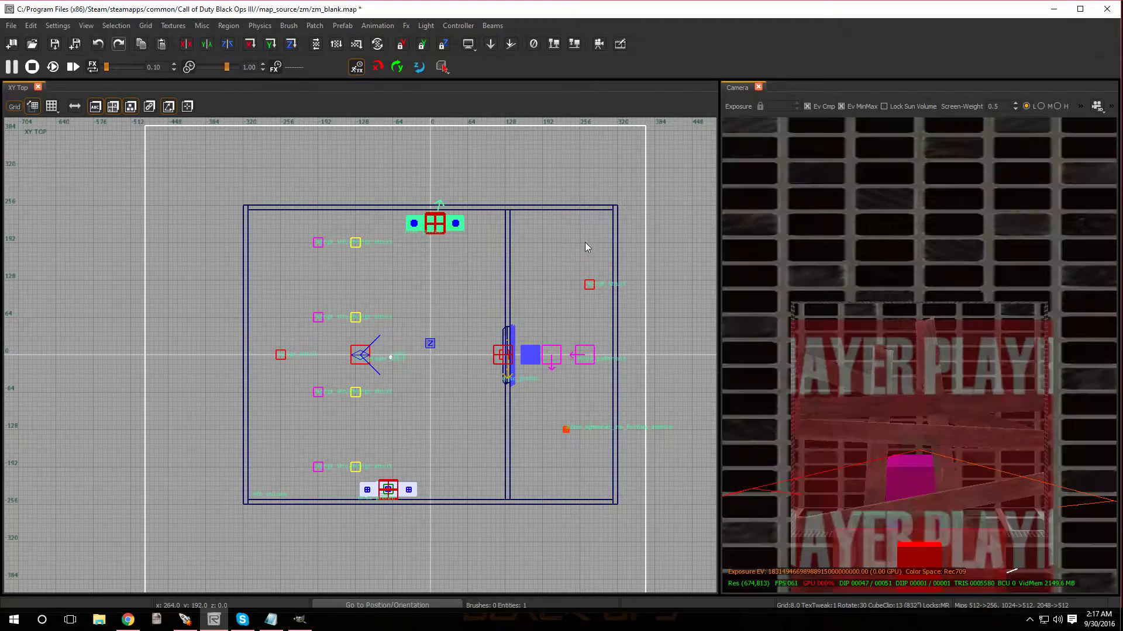
Step: Fly the camera close to the box prefab and select it
mouse_move(872, 298)
right_mouse_down()
mouse_move(872, 310)
mouse_move(870, 286)
mouse_move(869, 327)
mouse_move(912, 310)
mouse_move(877, 316)
right_mouse_up()
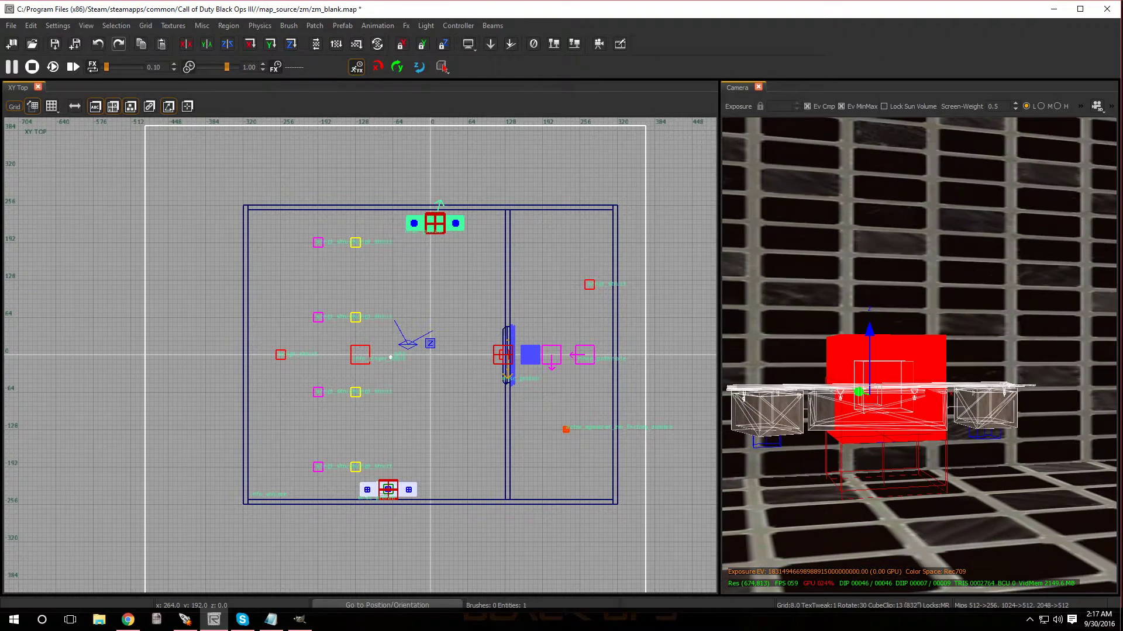
left_click(882, 400)
left_click(881, 400)
key("Escape")
right_click_drag(880, 395, 886, 377)
left_click(889, 457)
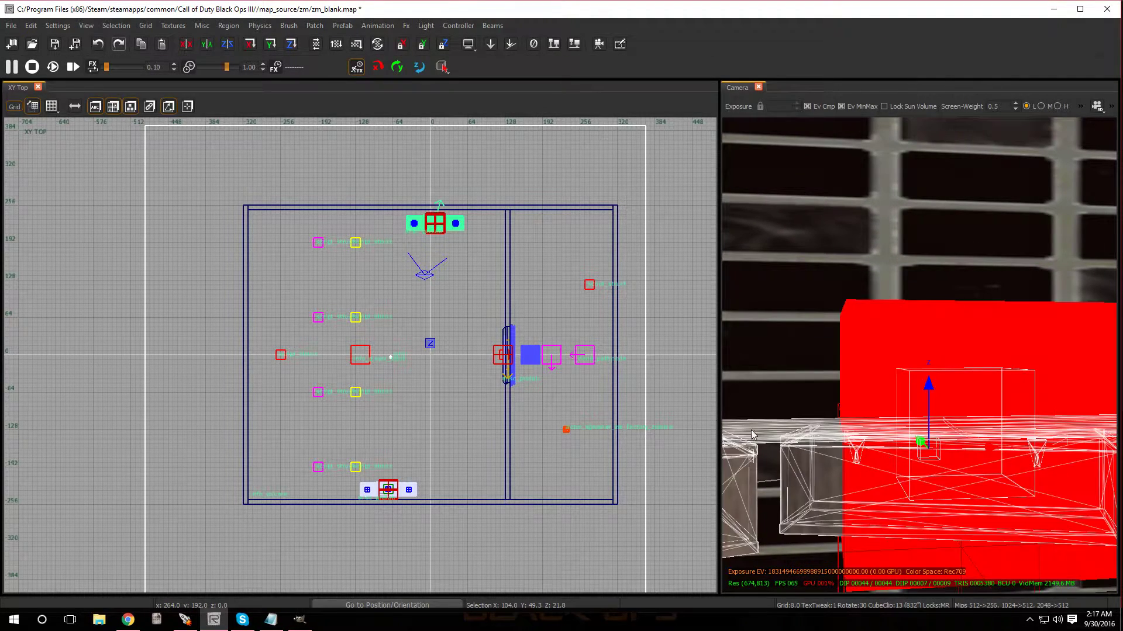
Step: Rotate the box prefab 180° and reposition it in the XY Top view
scroll(450, 222, "up", 2)
scroll(448, 217, "up", 1)
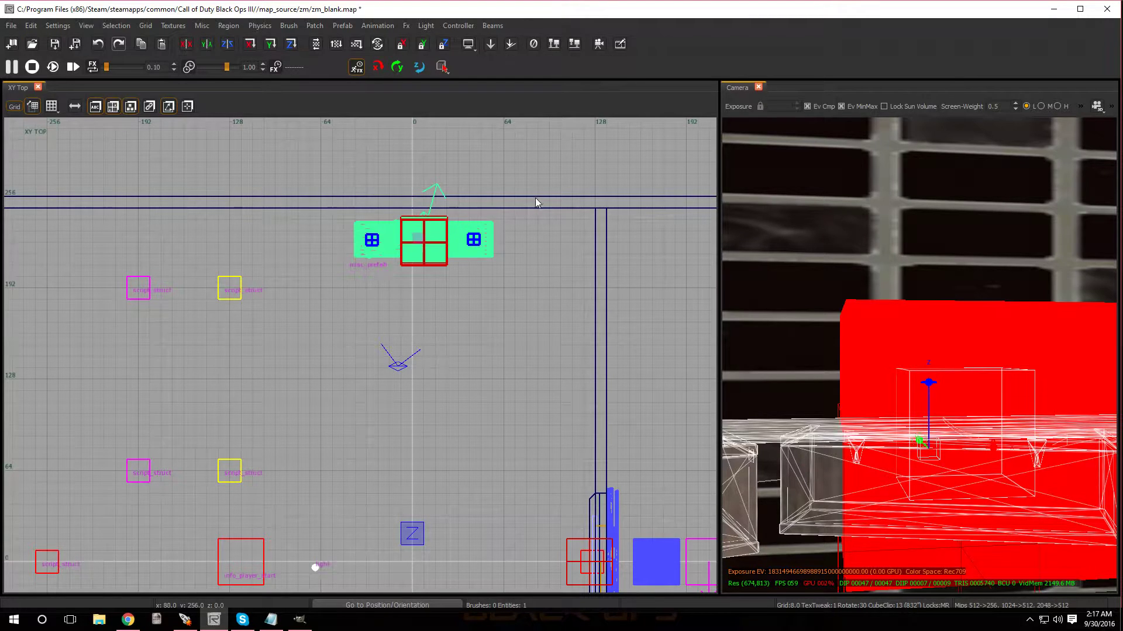
left_click_drag(534, 201, 538, 265)
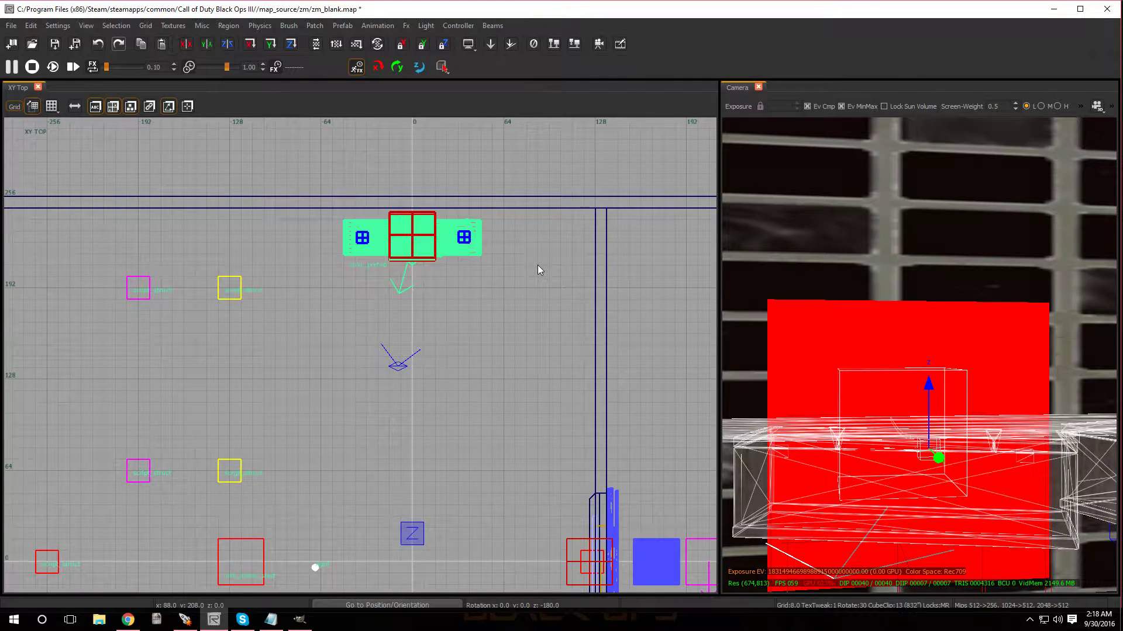
key("alt+Down")
key("alt+Down")
key("alt+Down")
key("alt+Down")
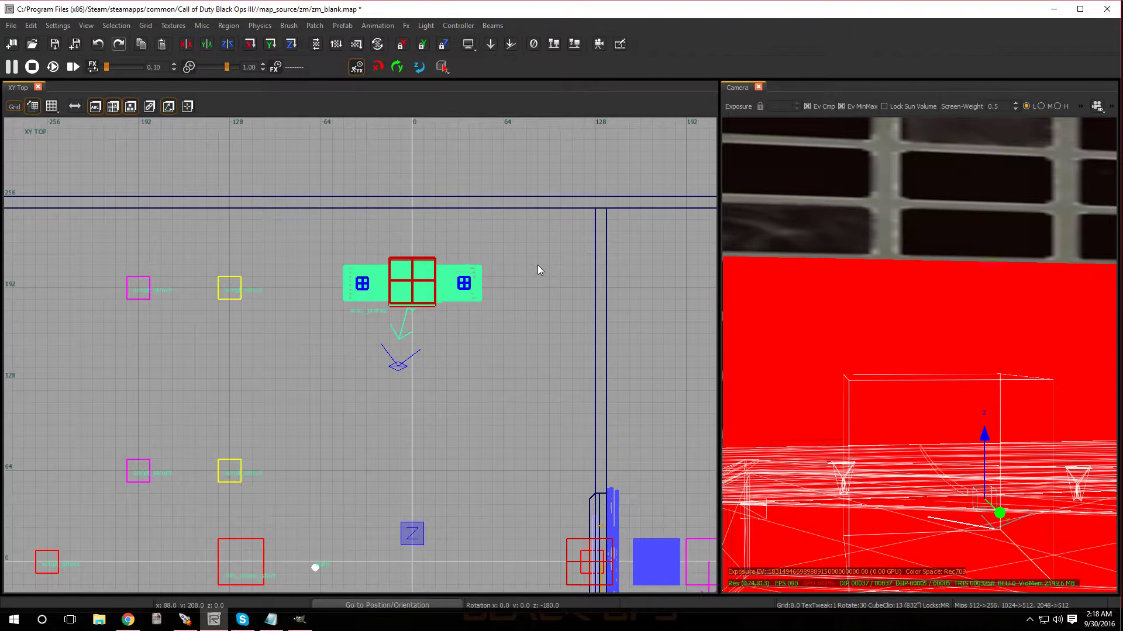
left_click_drag(442, 284, 449, 243)
Step: Lower the prefab 16 units in the XZ Front view, set grid 2, and deselect
key("ctrl+Tab")
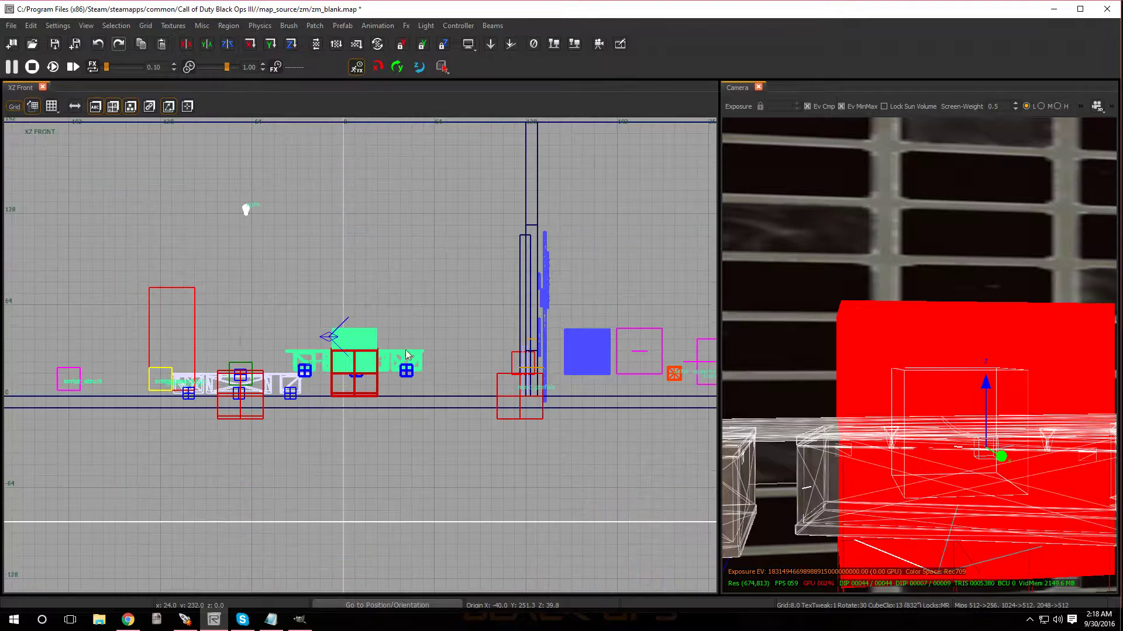
scroll(356, 320, "up", 4)
left_click_drag(362, 286, 366, 343)
key("2")
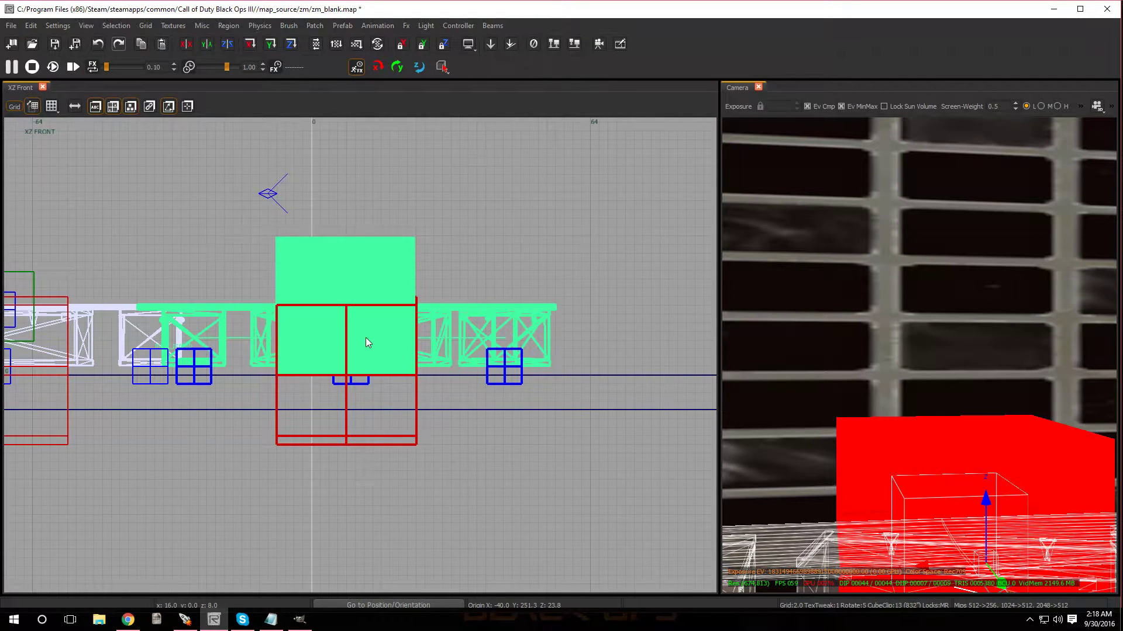
key("Escape")
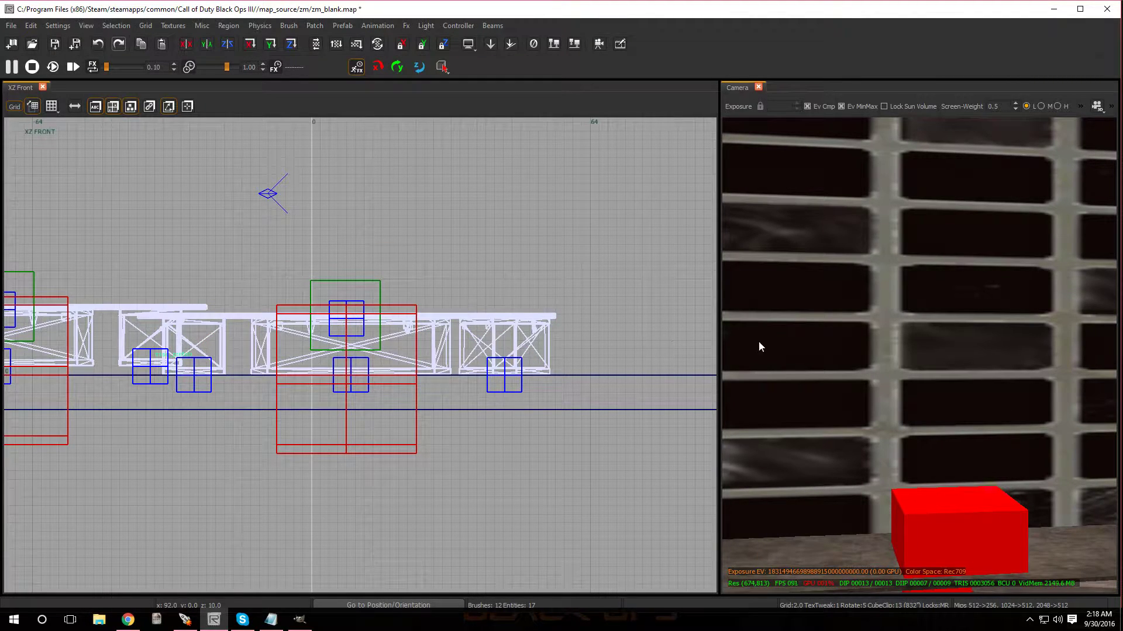
right_click_drag(759, 342, 752, 380)
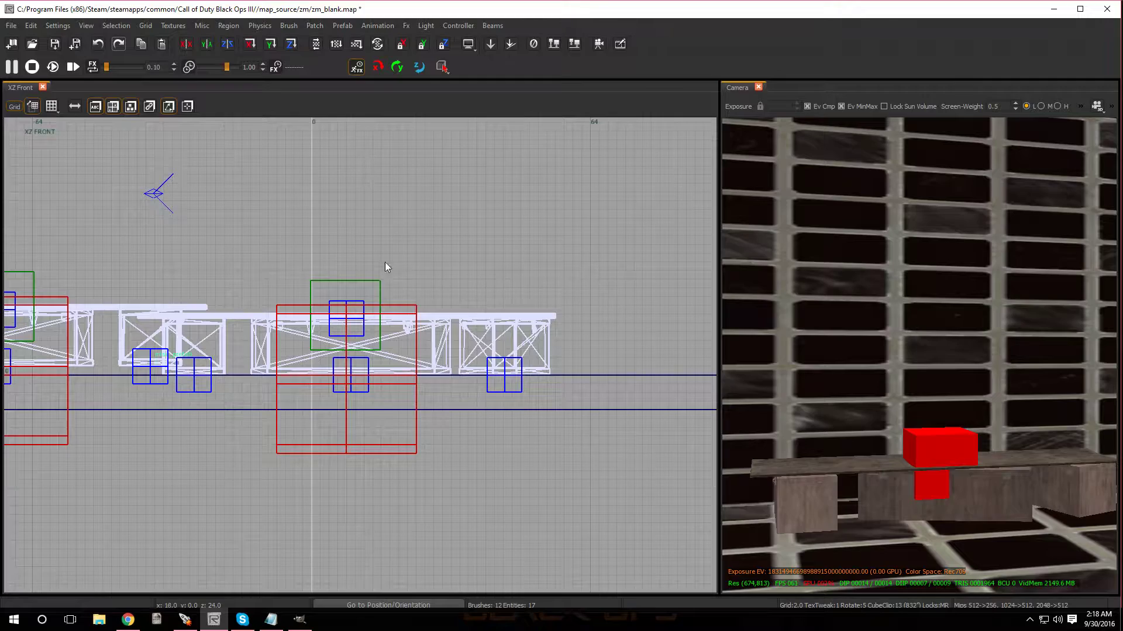
Step: Download the box_start.map attachment from the UGX-Mods Pandora's Box page, then open File Explorer
left_click(123, 624)
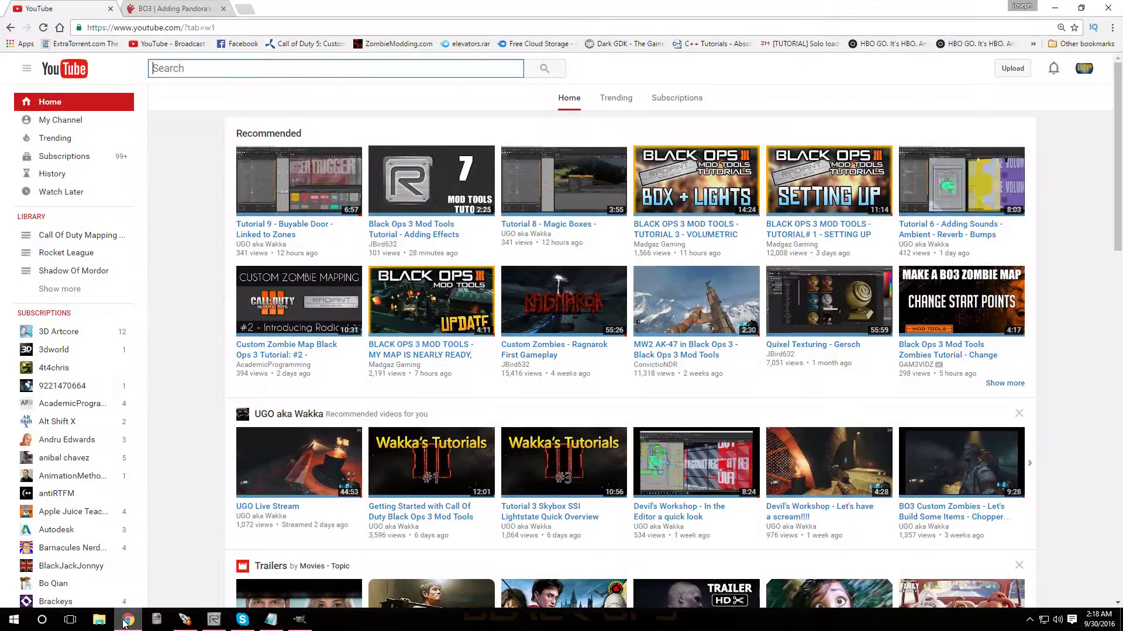
left_click(166, 8)
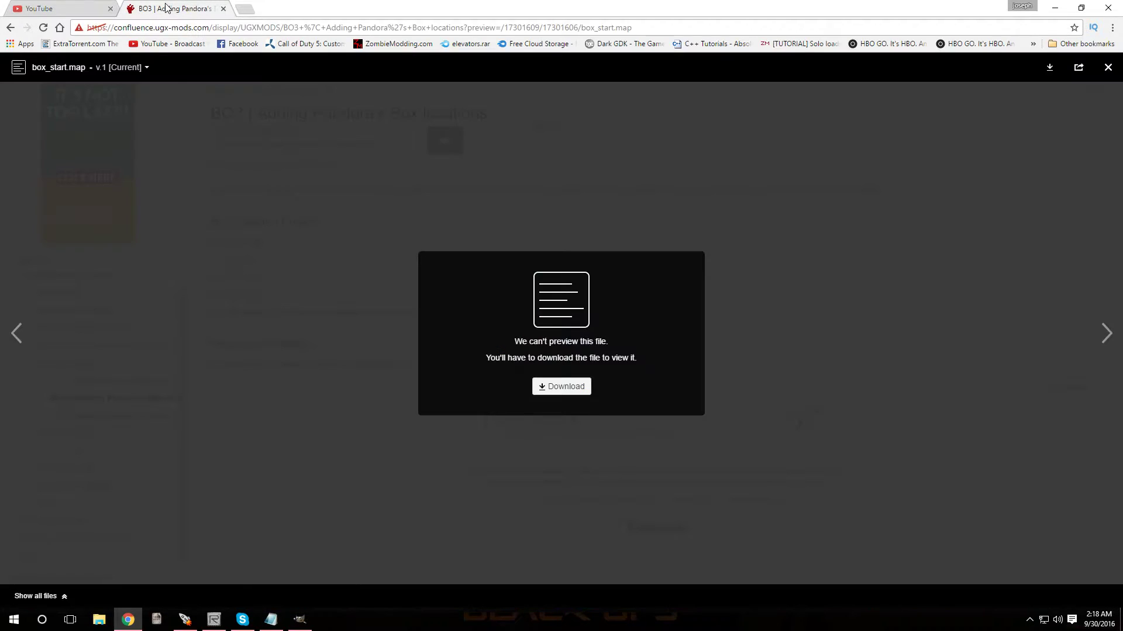
left_click(1107, 67)
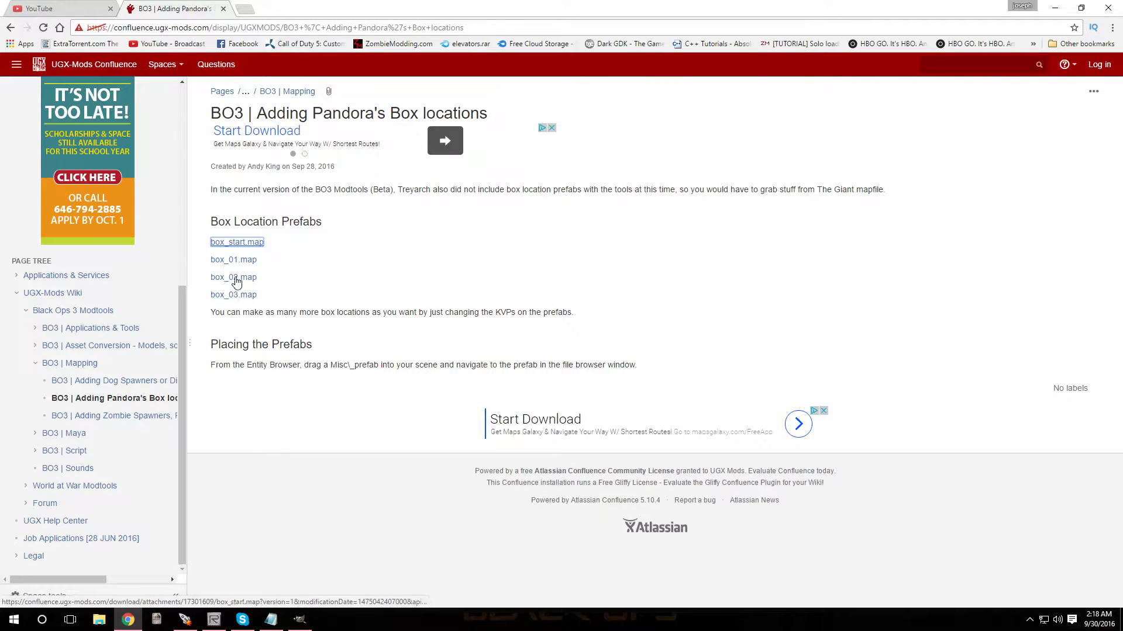
left_click(235, 242)
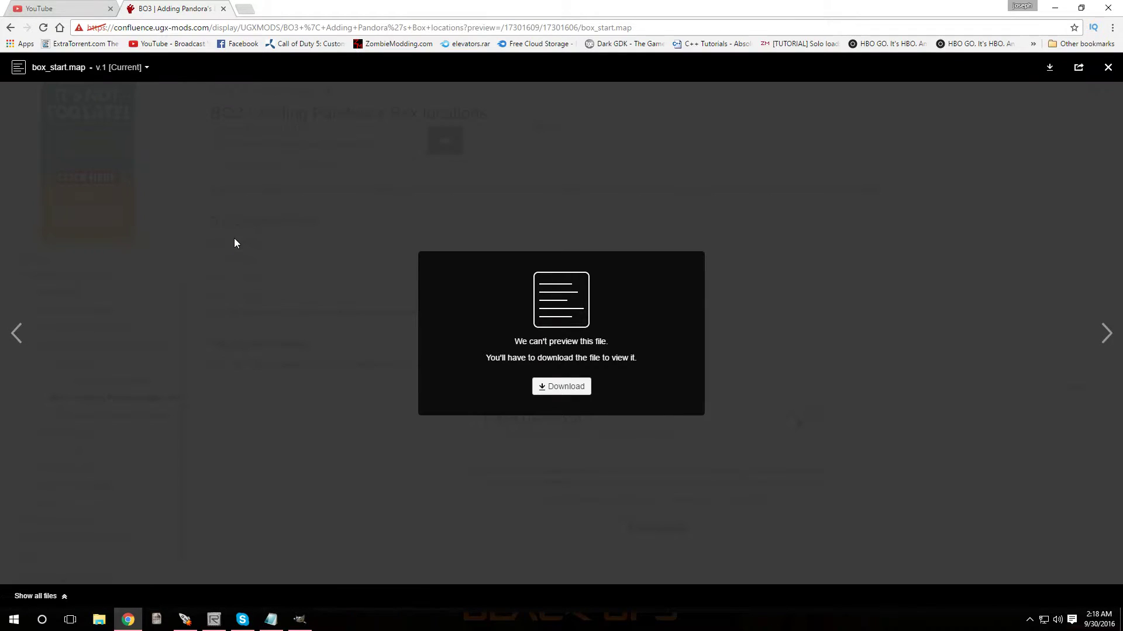
left_click(554, 387)
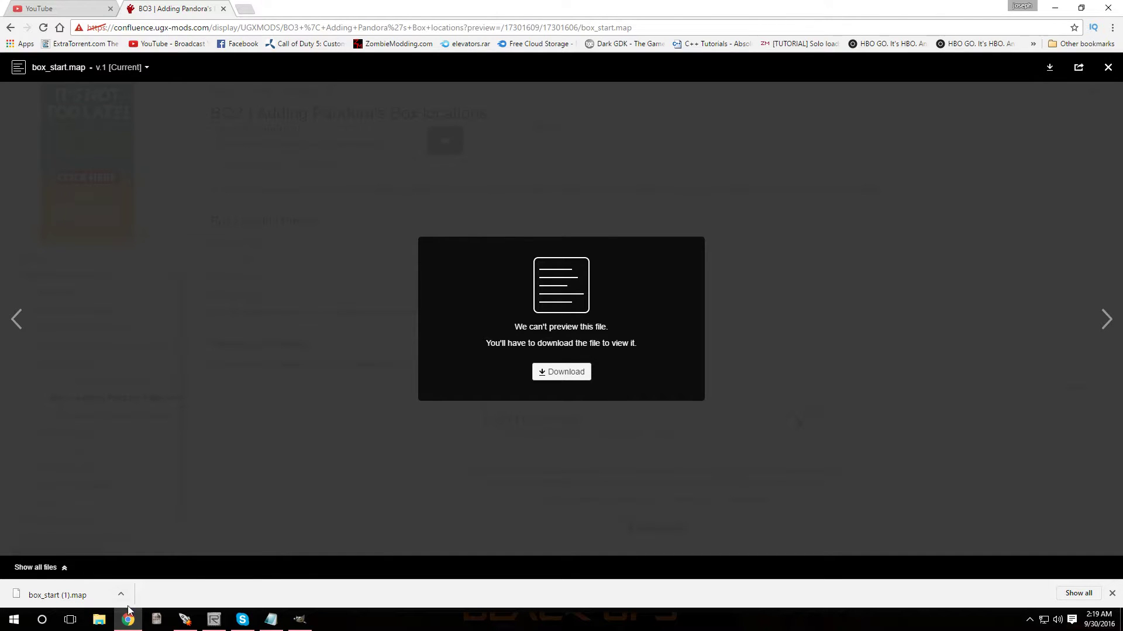
left_click(98, 619)
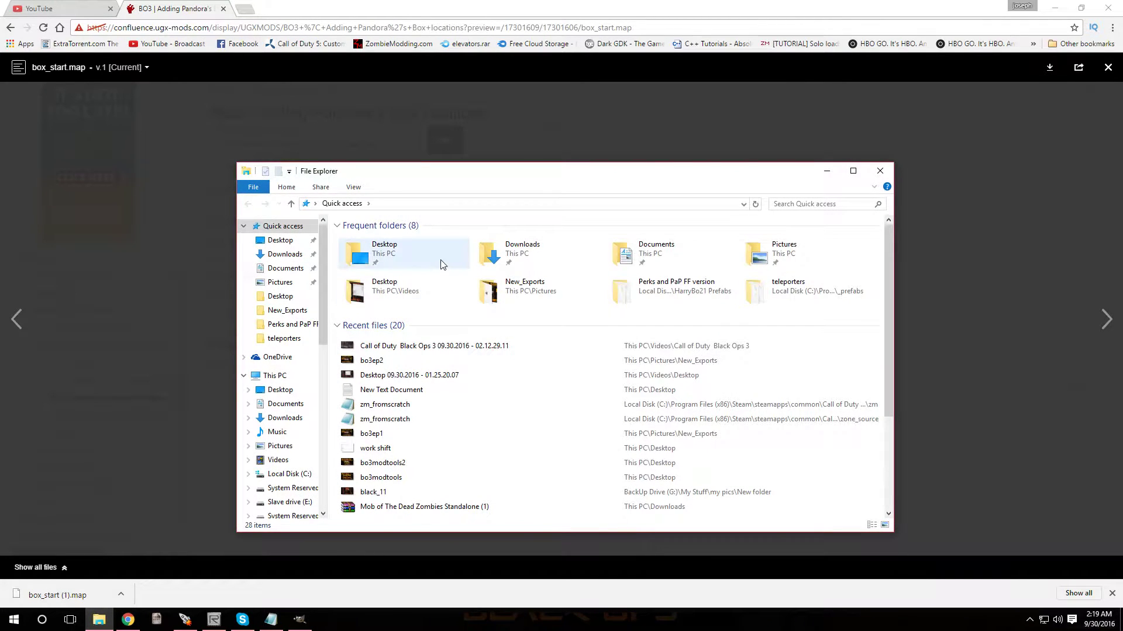
Step: Browse C:\Program Files (x86)\Steam\steamapps\common to the Call of Duty Black Ops III folder
left_click(290, 475)
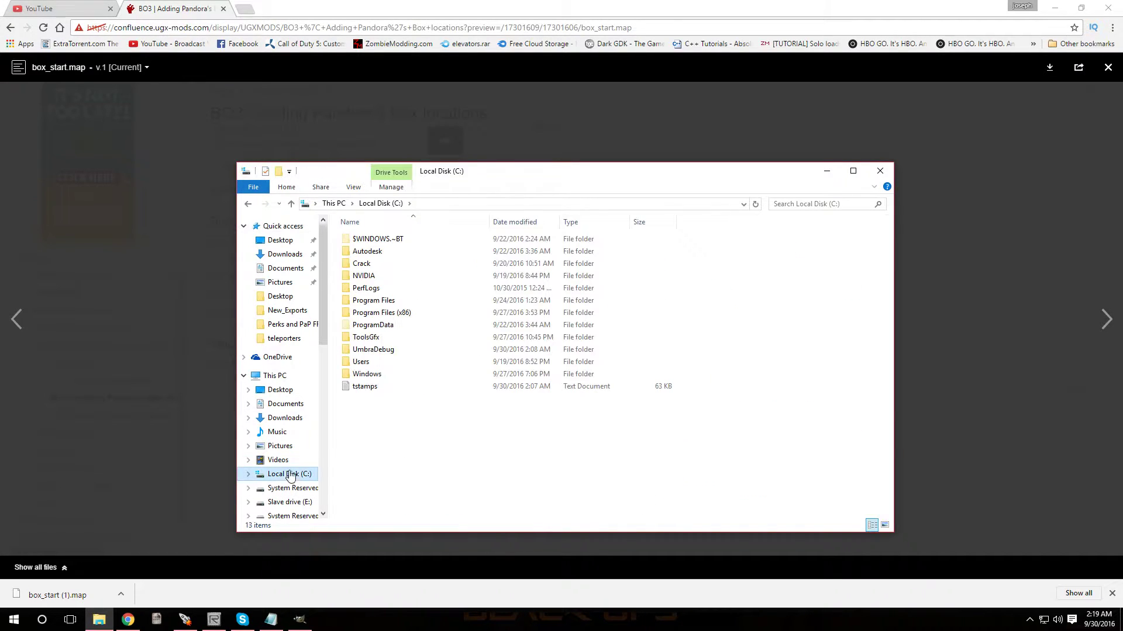
double_click(379, 314)
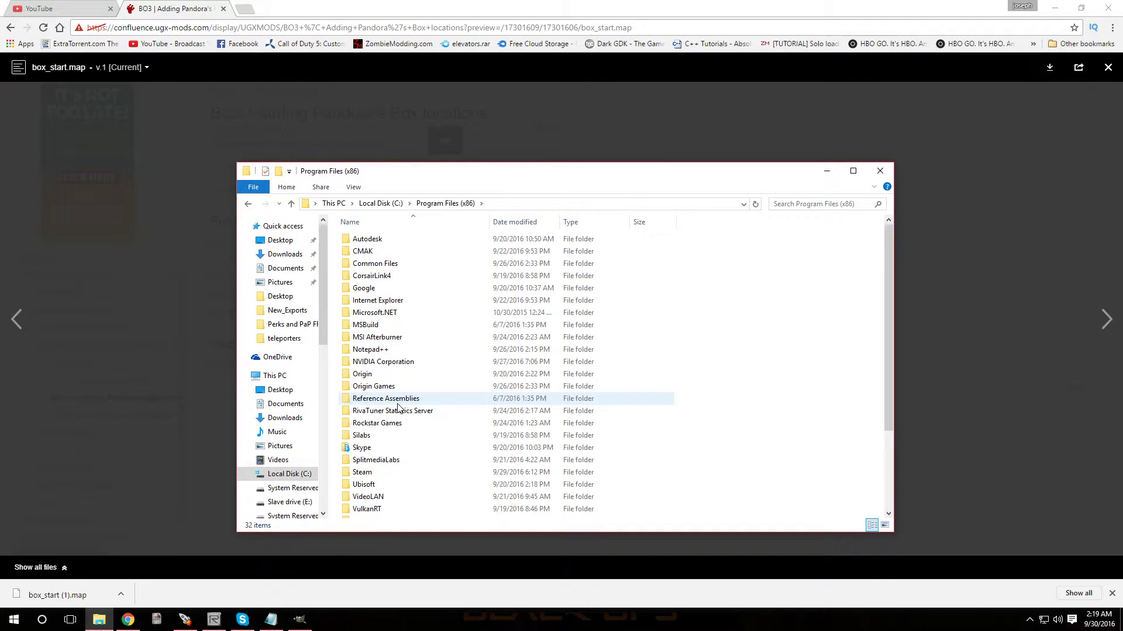
scroll(401, 341, "down", 3)
double_click(383, 366)
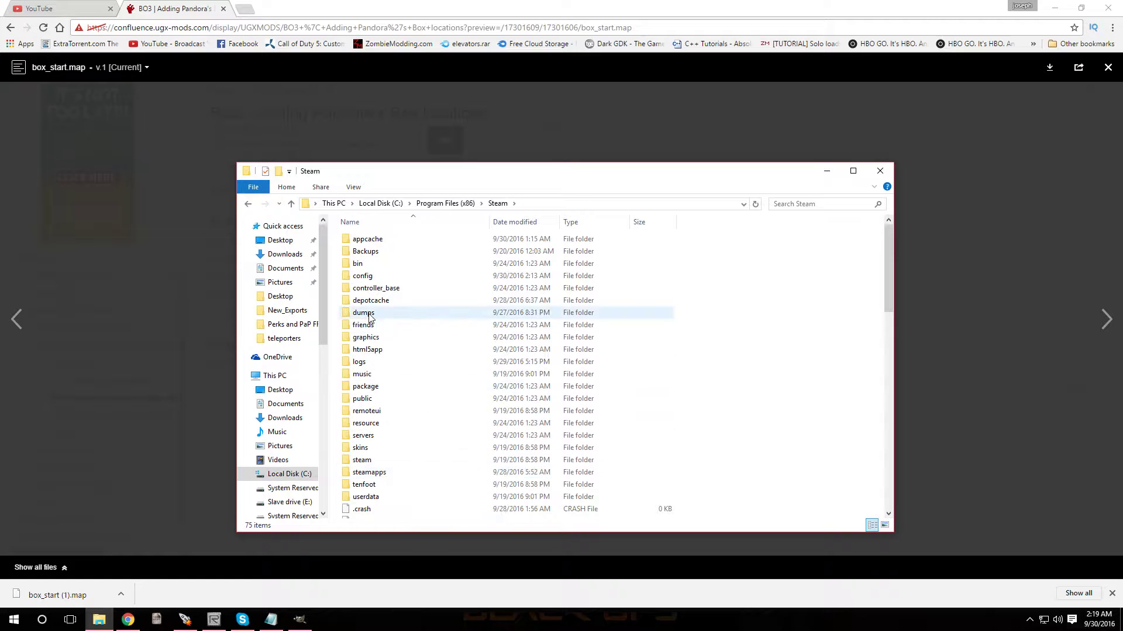
double_click(385, 473)
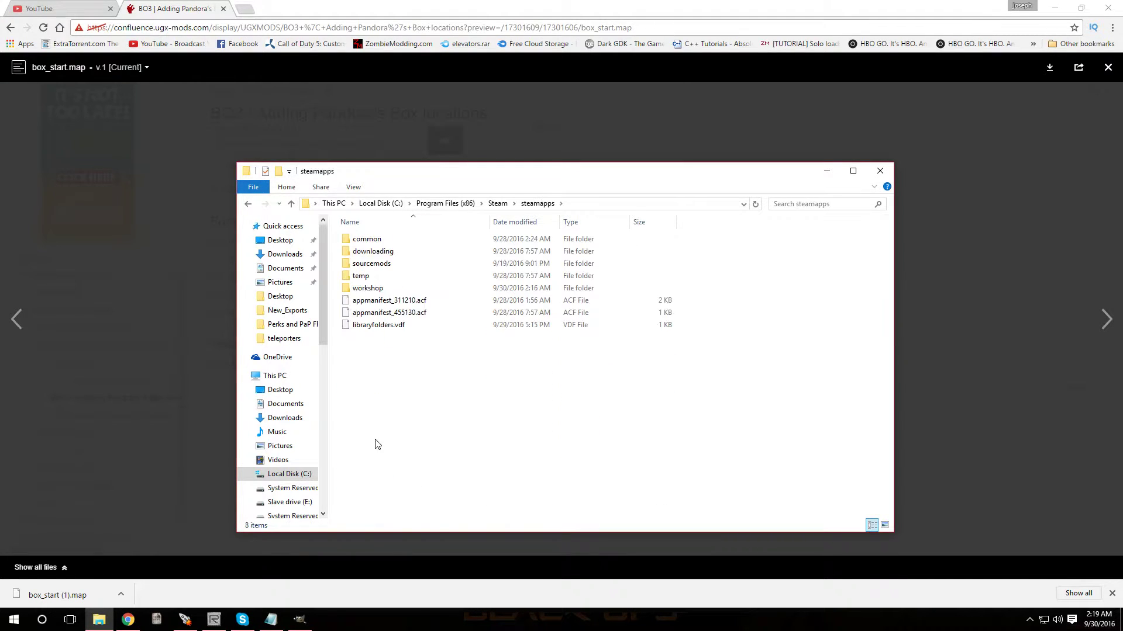
double_click(390, 240)
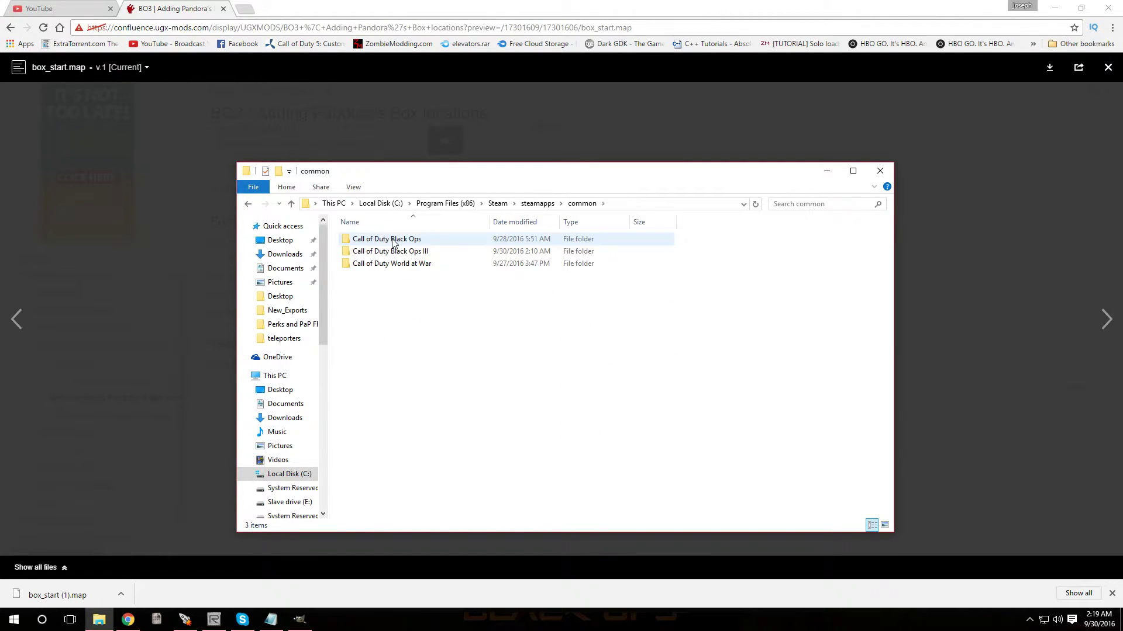
double_click(387, 251)
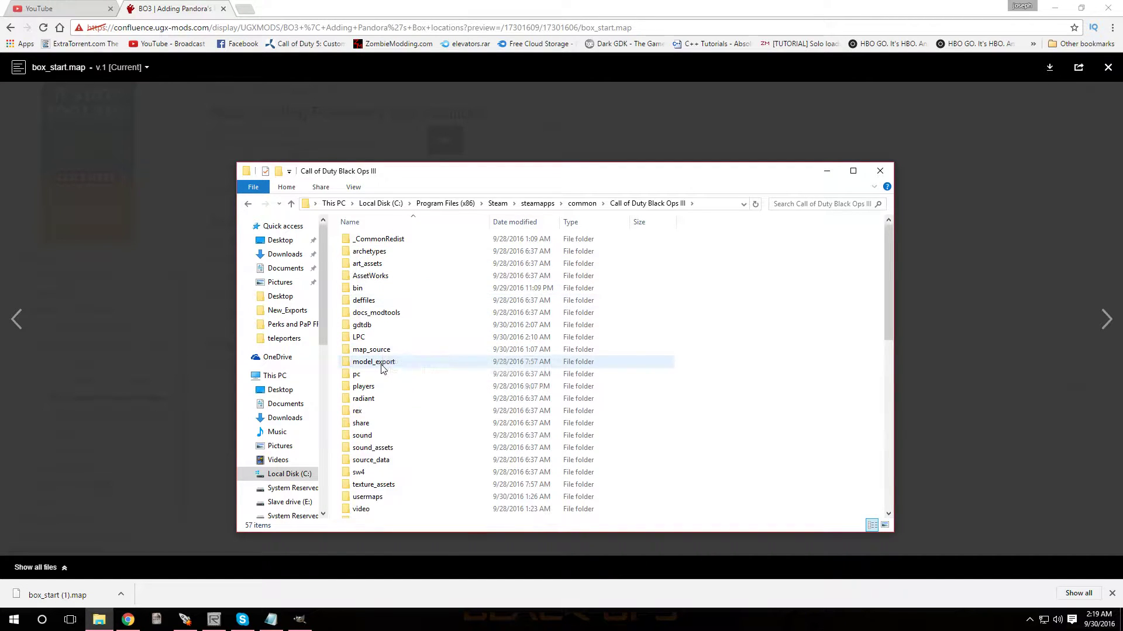
Step: Open map_source\_prefabs\zm\zm_core, then close Explorer and the browser's file preview
double_click(372, 350)
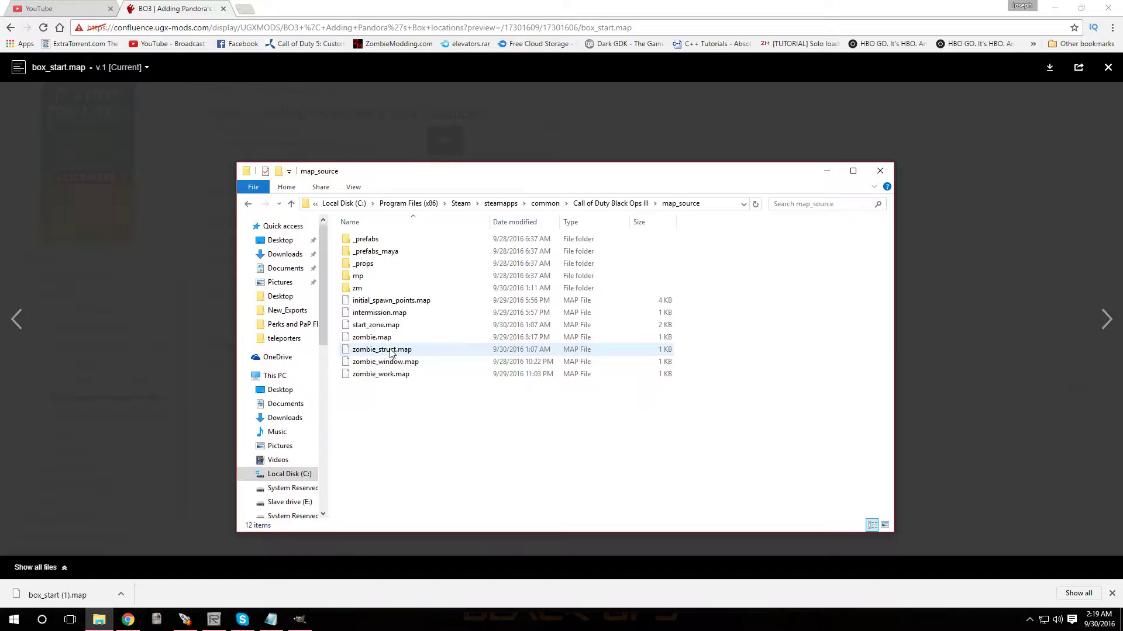
double_click(372, 238)
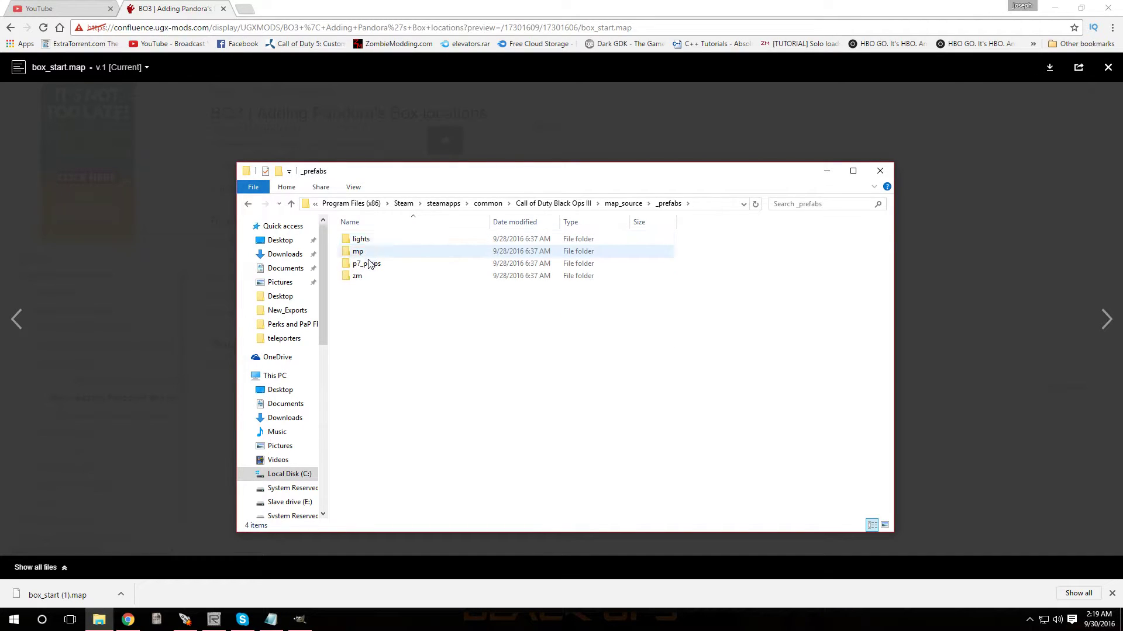
double_click(365, 278)
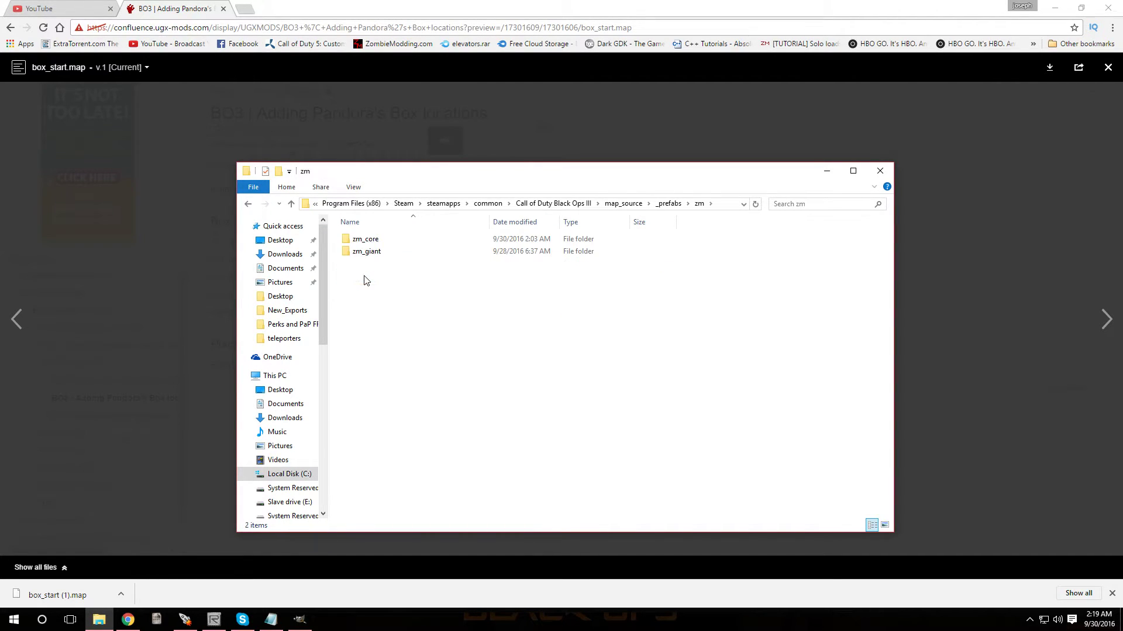
double_click(365, 240)
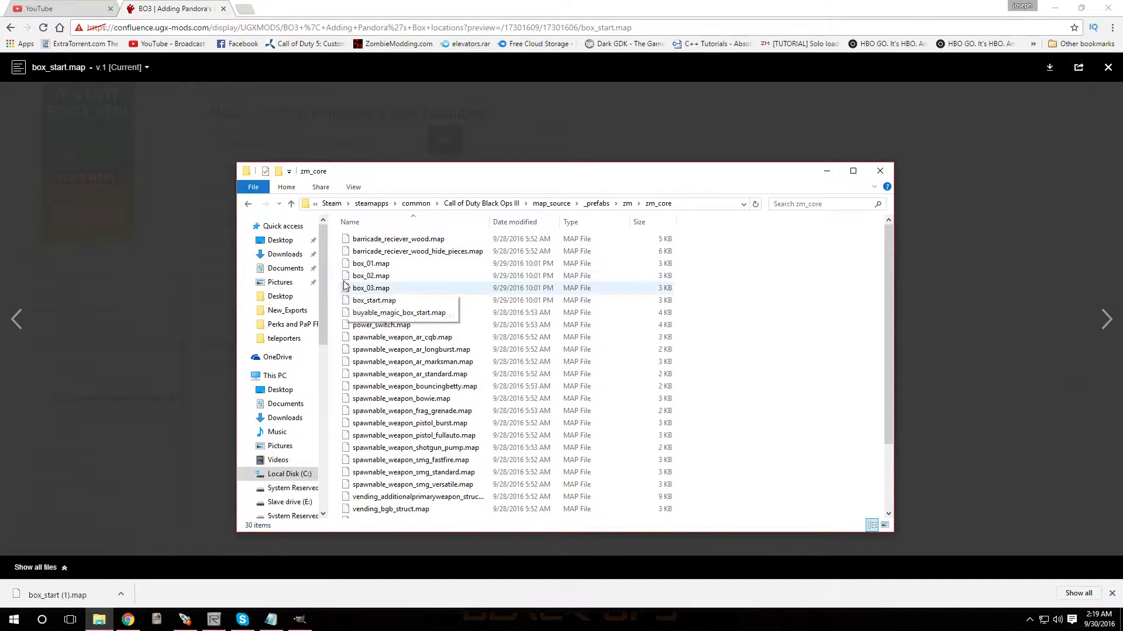
left_click(880, 171)
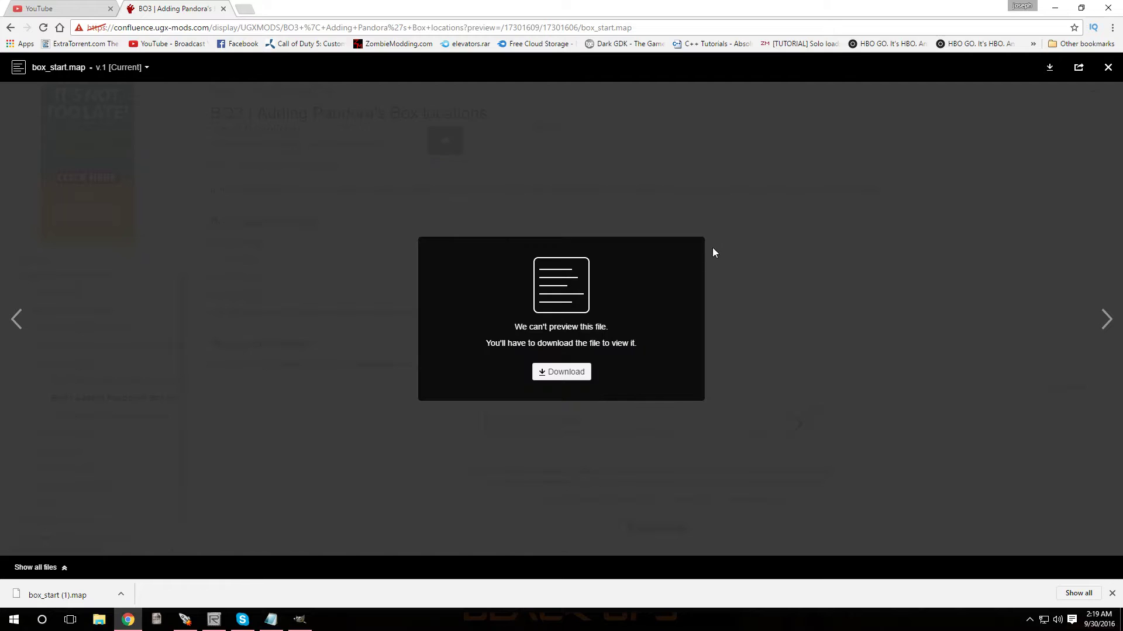
left_click(1107, 67)
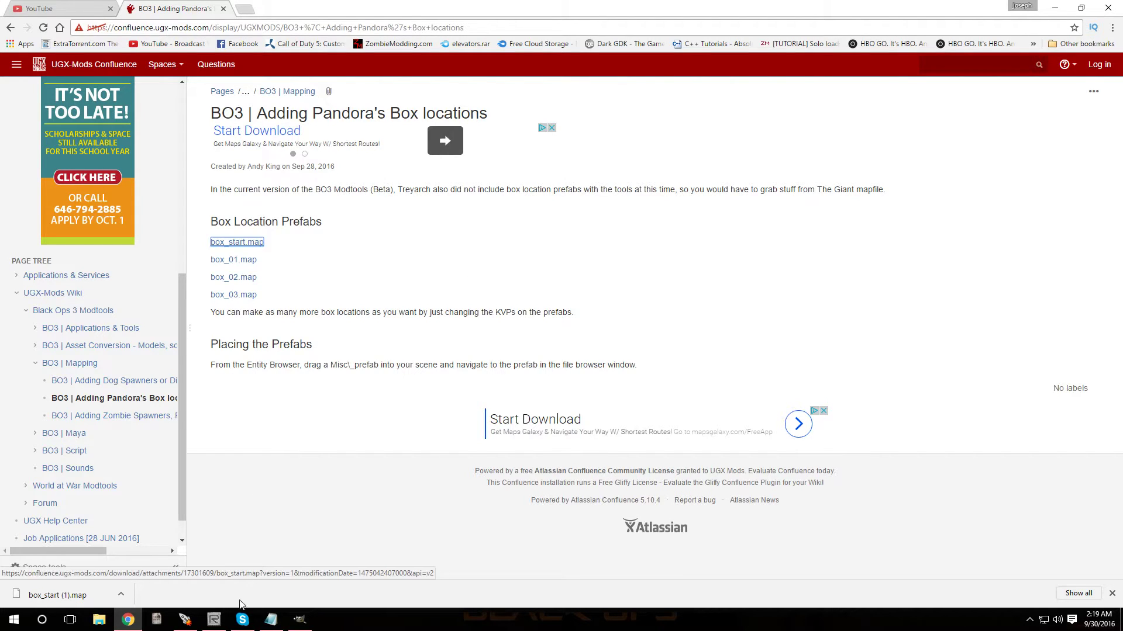
Step: Delete the bridge prefab and red block from zm_blank and save the map
left_click(1055, 11)
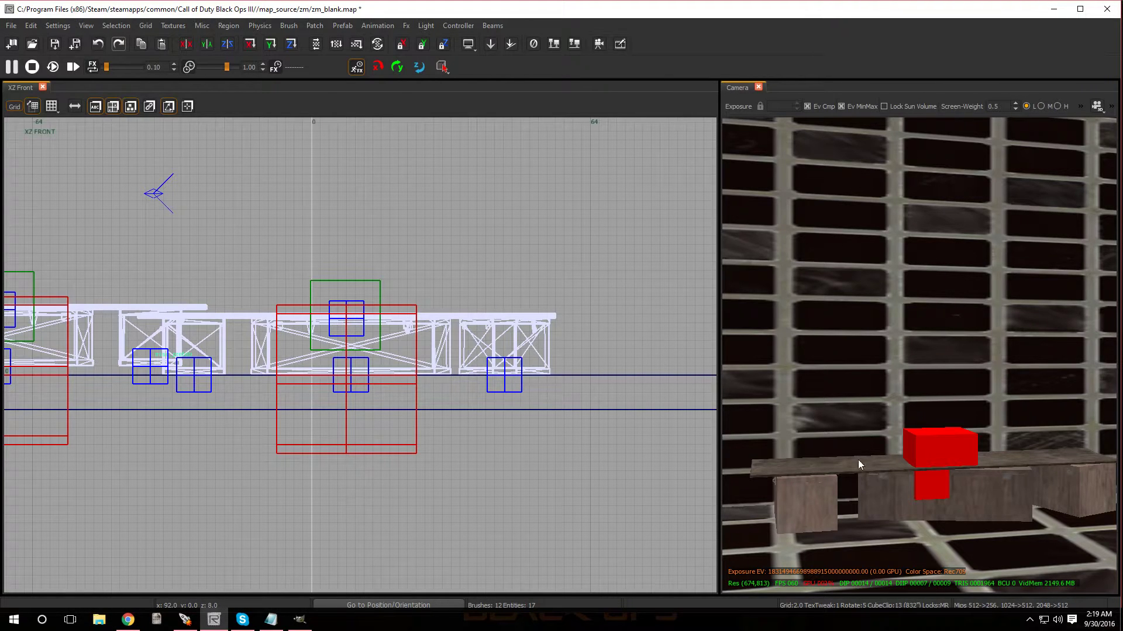
left_click(859, 477, "shift")
key("Delete")
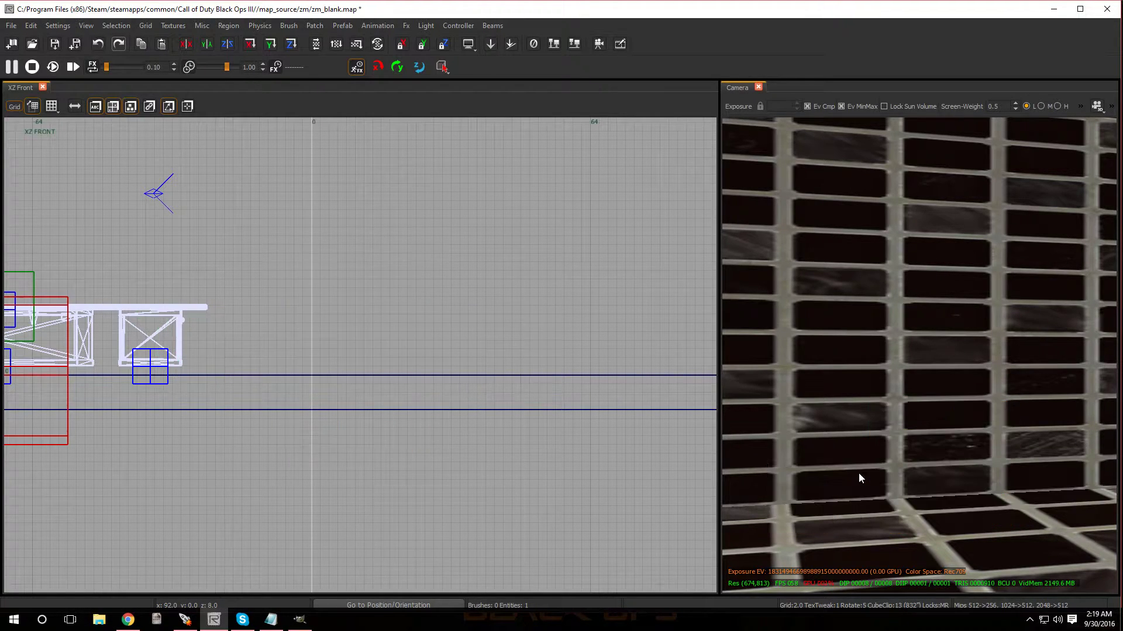
right_click_drag(859, 473, 877, 468)
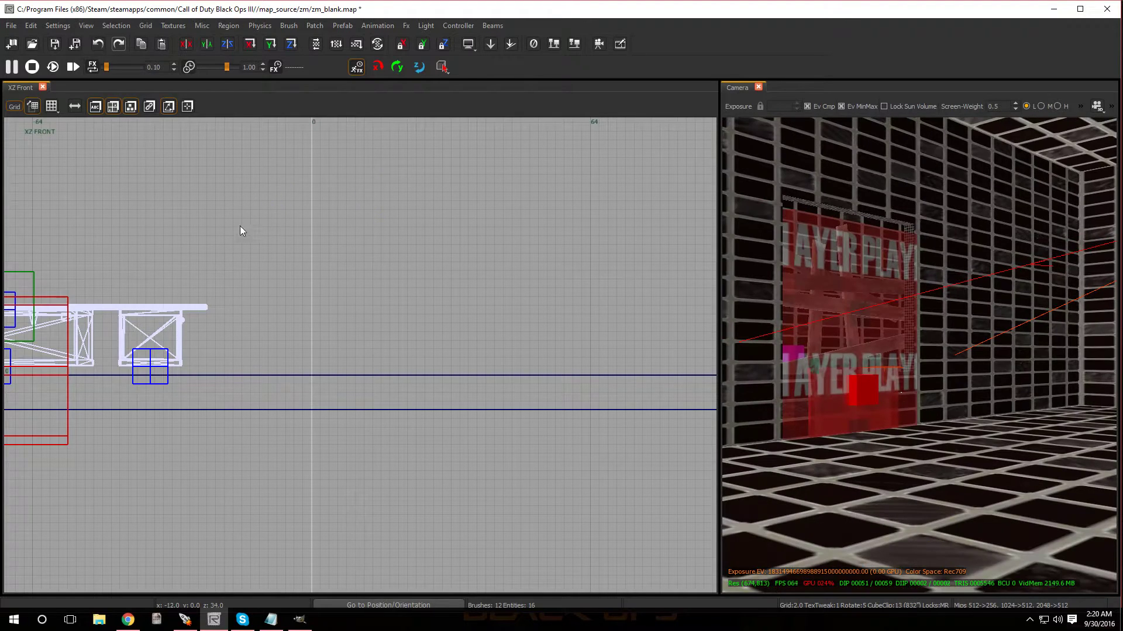
left_click(11, 26)
left_click(24, 63)
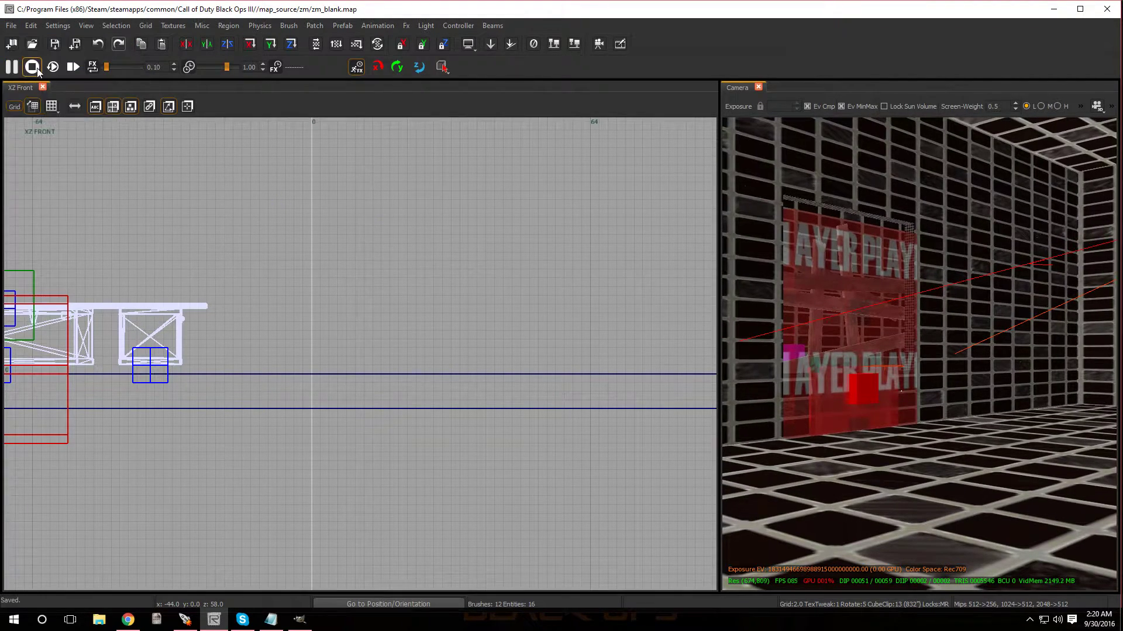
Step: Close Radiant and bring the Mod Tools Launcher back to the front
left_click(1106, 10)
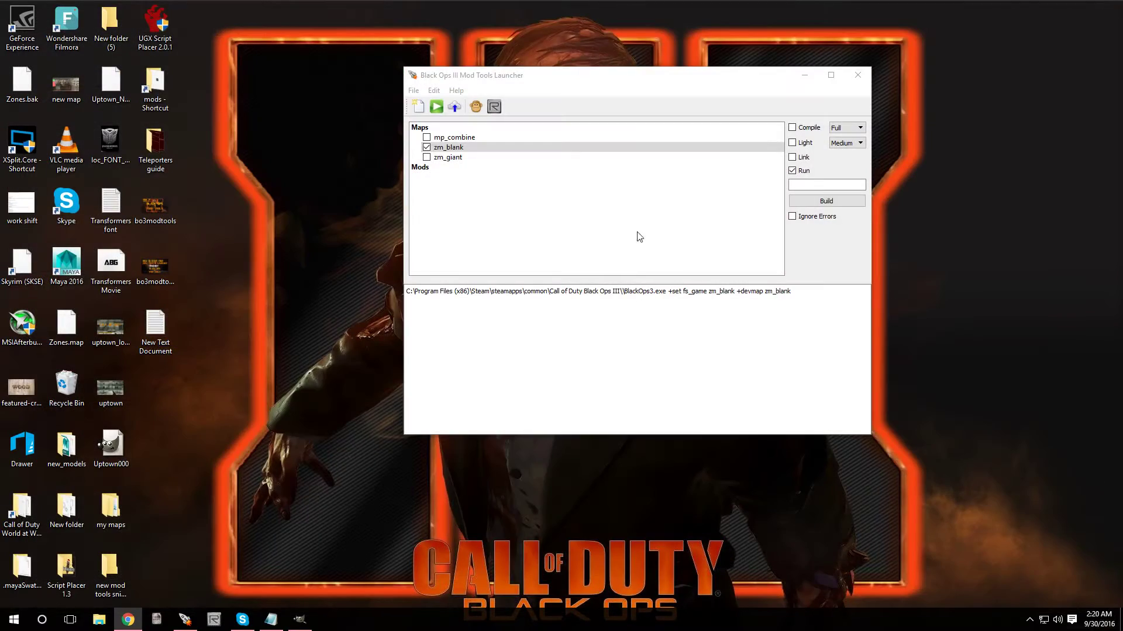
left_click(805, 74)
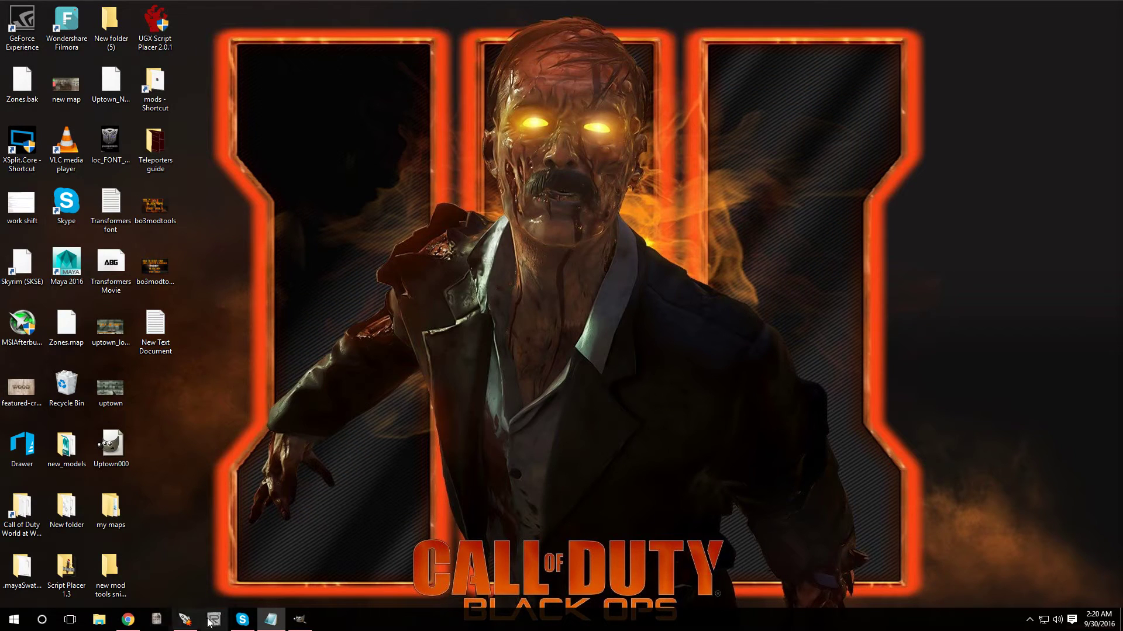
left_click(188, 623)
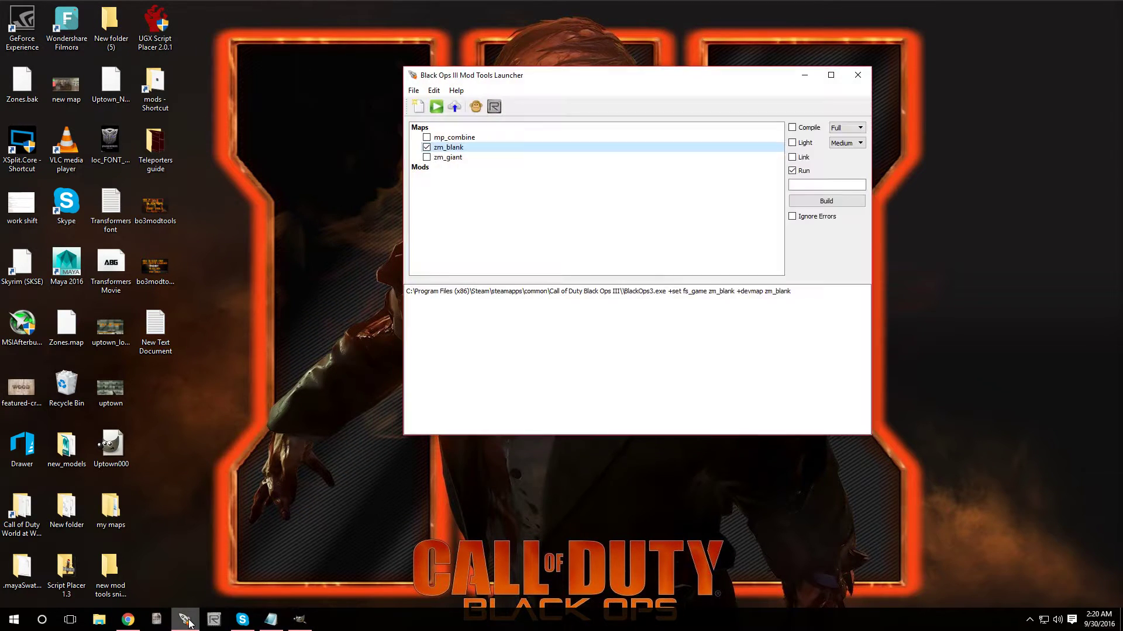
Step: Set zm_blank to Run only, with Compile, Light and Link unchecked, and launch it
left_click(791, 158)
left_click(792, 143)
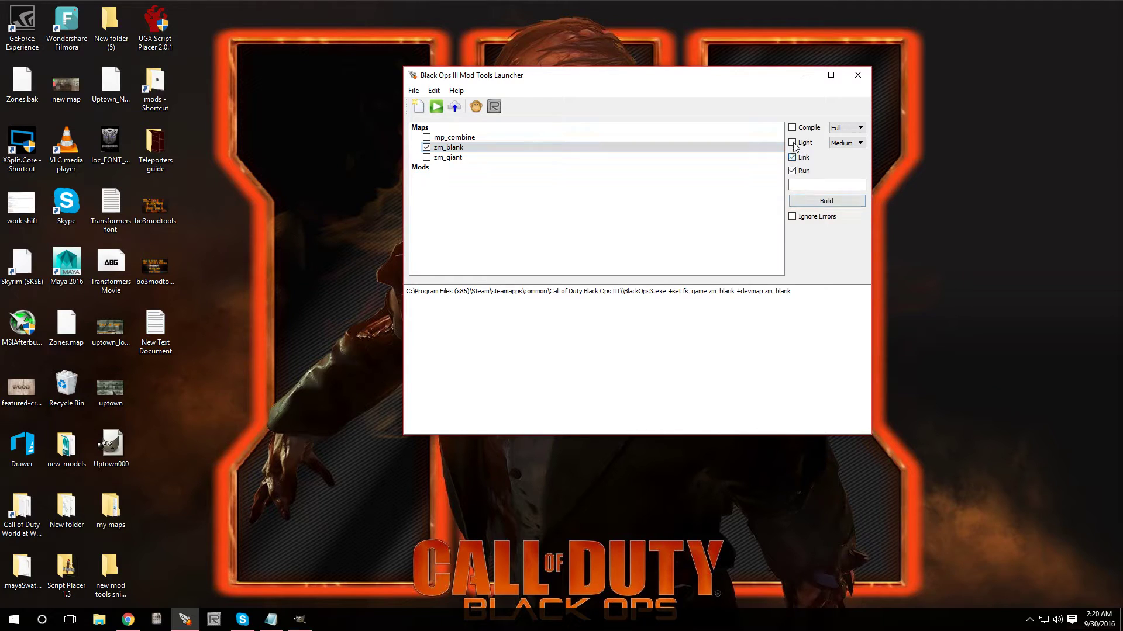
left_click(792, 127)
left_click(792, 157)
left_click(793, 143)
left_click(792, 143)
left_click(791, 157)
left_click(793, 127)
left_click(793, 143)
left_click(792, 157)
left_click(846, 204)
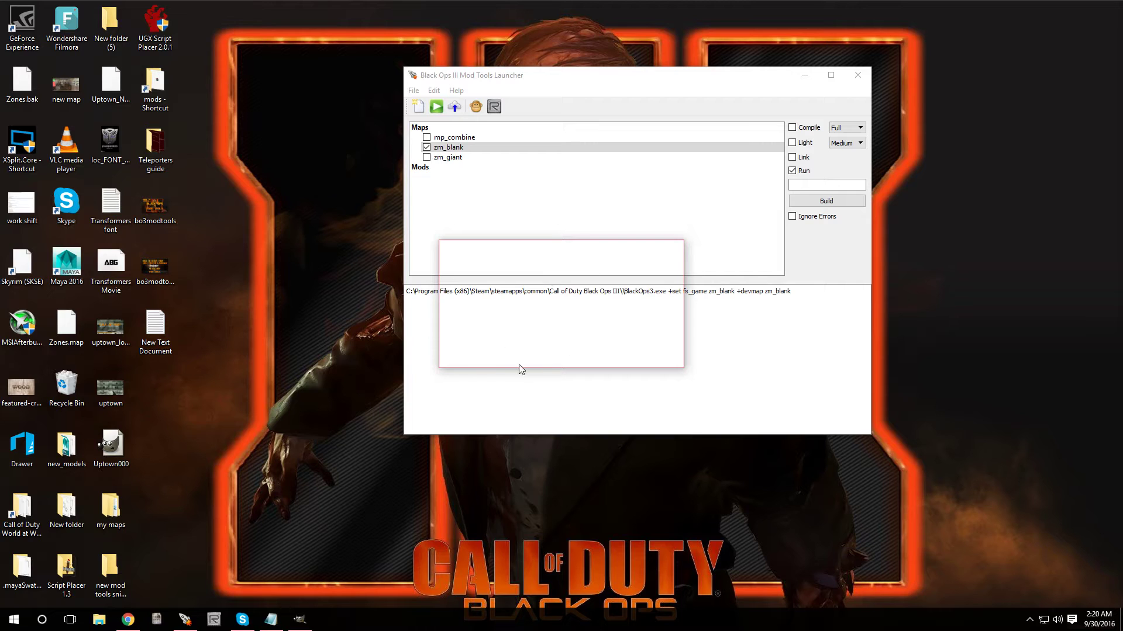
Step: Approve Steam's launch prompt for +set fs_game zm_blank +devmap zm_blank
left_click(1029, 620)
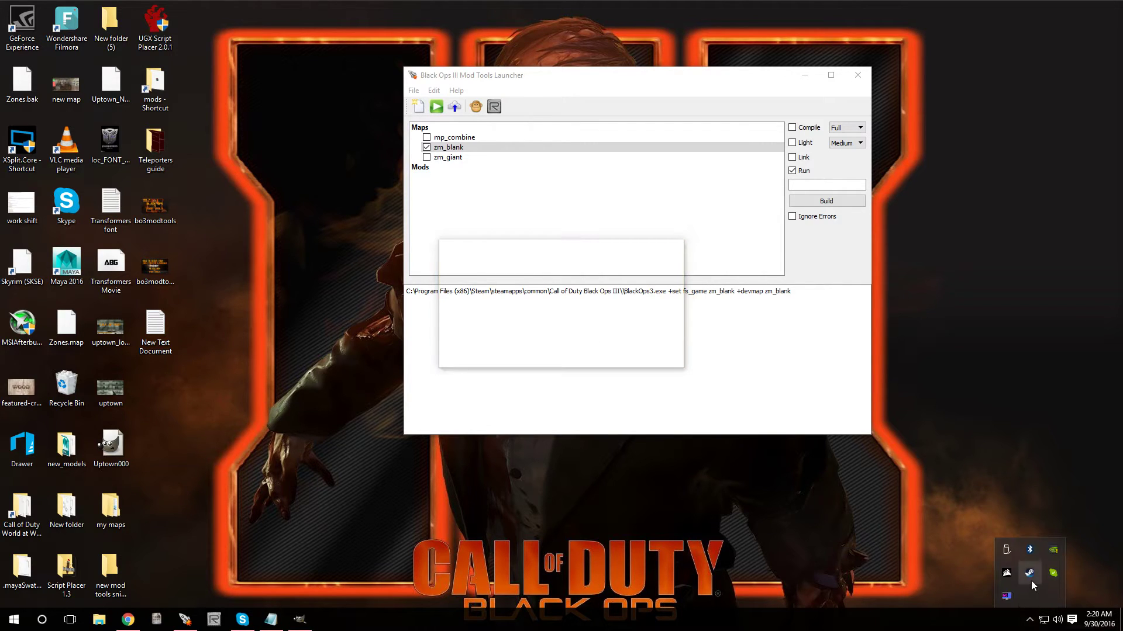
right_click(1030, 576)
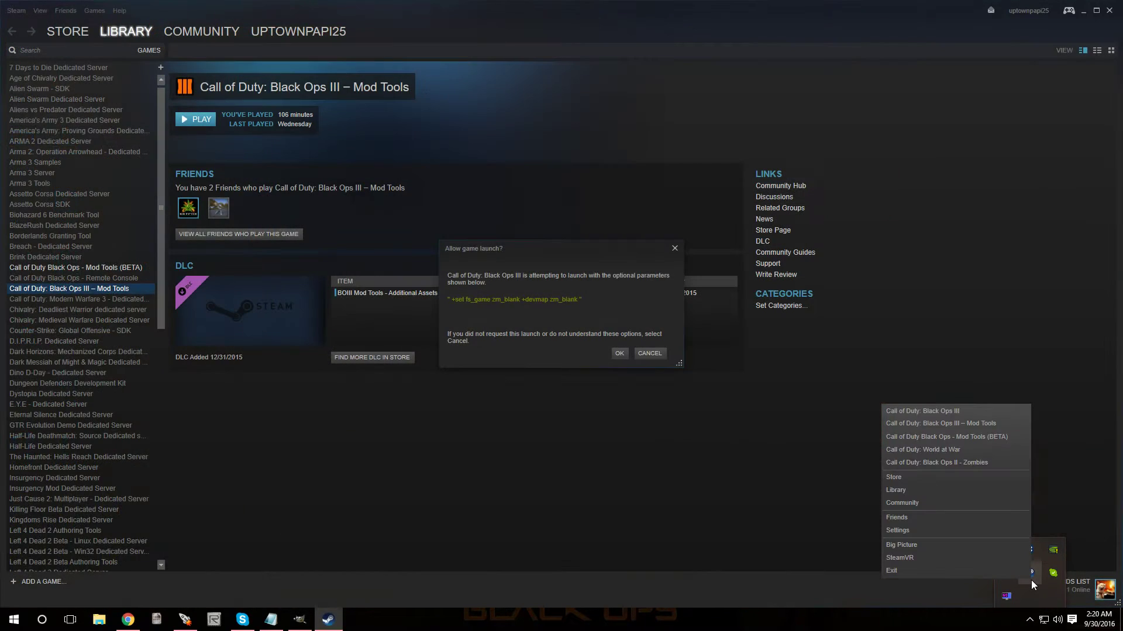
left_click(619, 355)
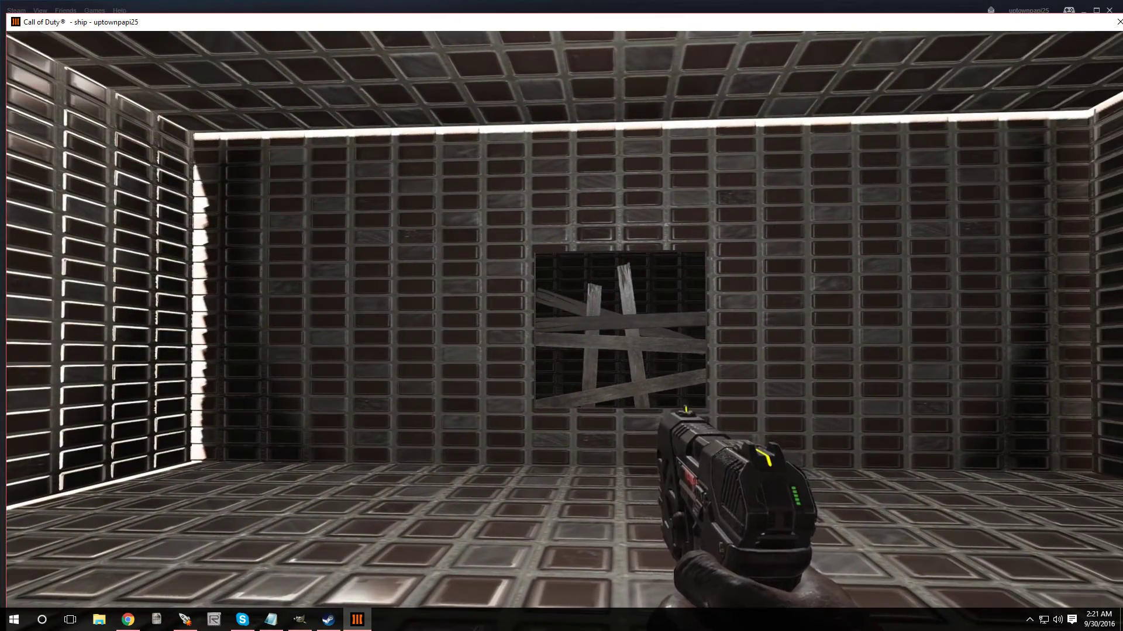
Step: Walk forward toward the wall in the zm_blank match, starting with 500 points and the pistol
key("w")
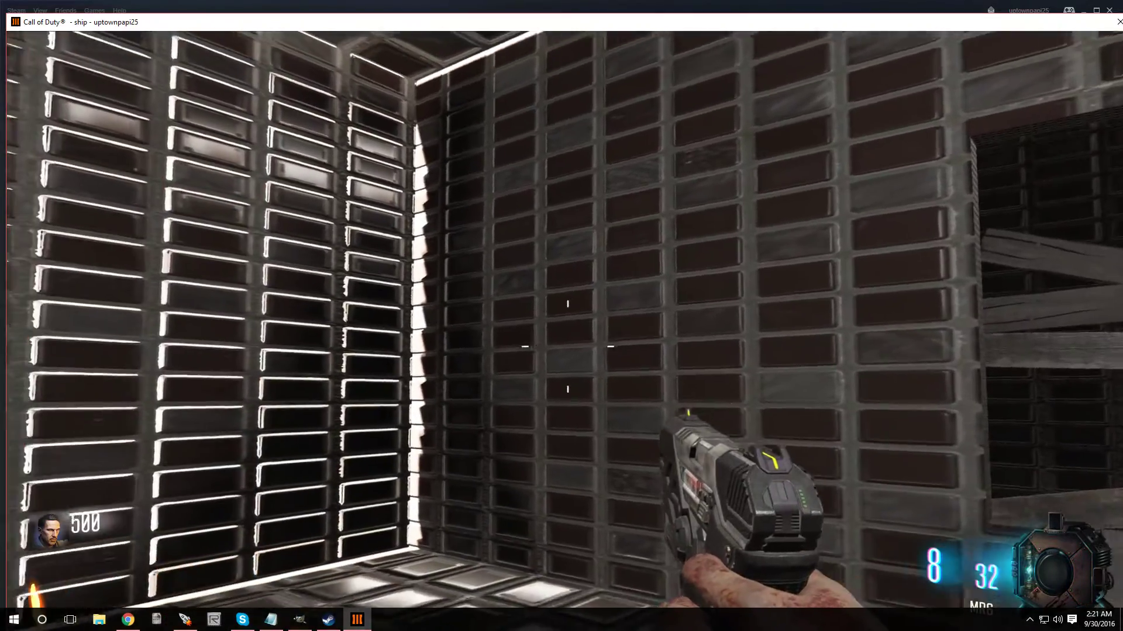